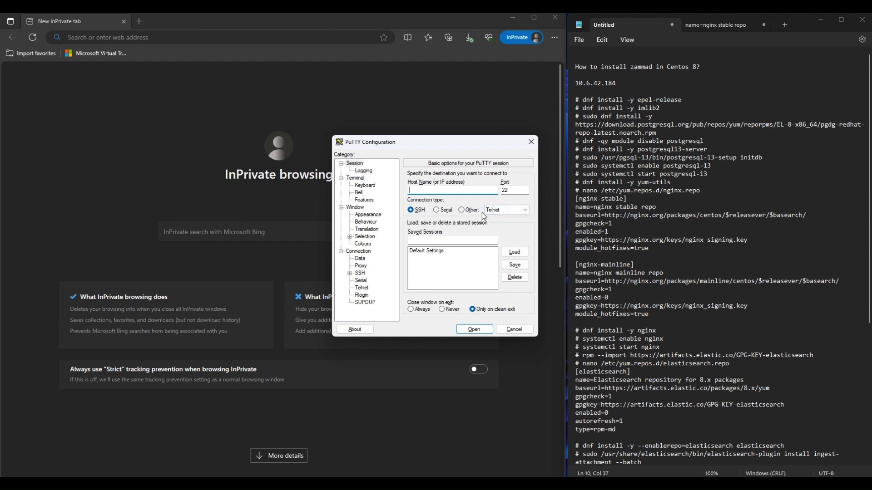
# - Select the server IP address 10.6.42.184 in the notes
pyautogui.doubleClick(596, 83)
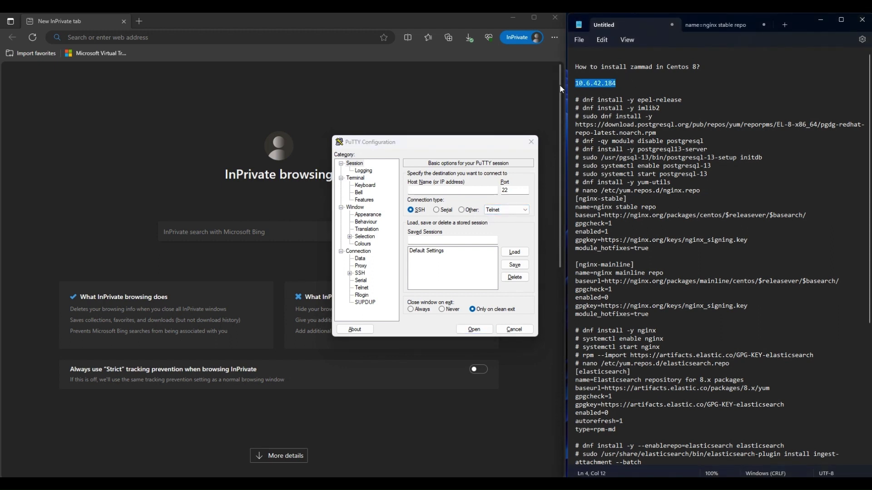
# - Paste 10.6.42.184 as the host and launch the SSH connection
pyautogui.click(470, 189)
pyautogui.write('10.6.42.184')
pyautogui.press('Return')
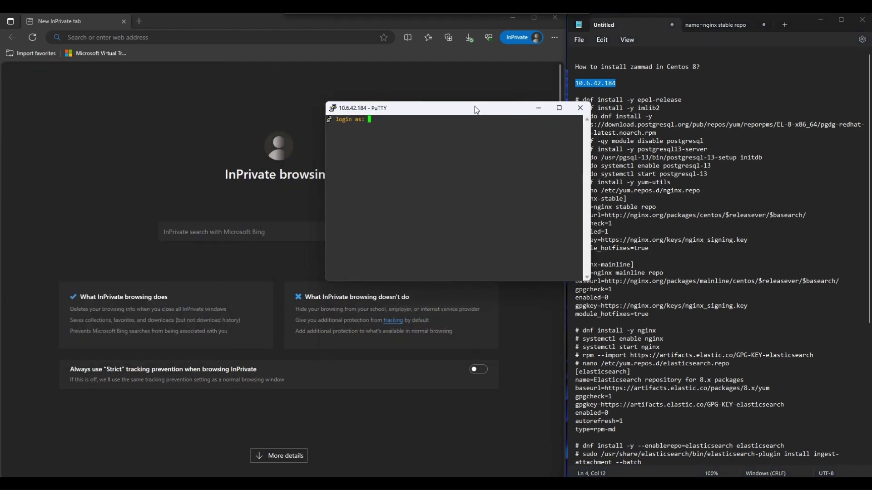
pyautogui.write('root')
# - Log in as root and confirm the server runs CentOS Stream release 8
pyautogui.press('Return')
pyautogui.press('Return')
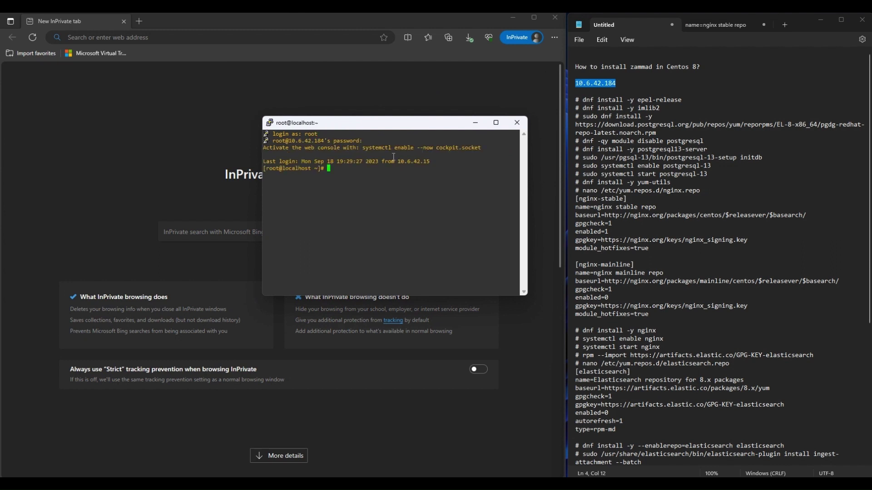
pyautogui.write('cat /etc/centos-release')
pyautogui.press('Return')
pyautogui.tripleClick(349, 174)
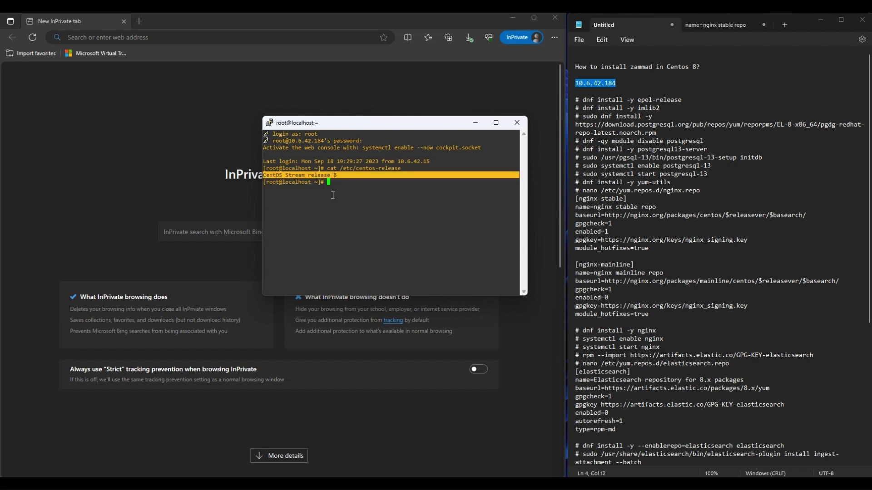
# - Install the epel-release package and imlib2 with dnf
pyautogui.moveTo(682, 99); pyautogui.dragTo(582, 100)
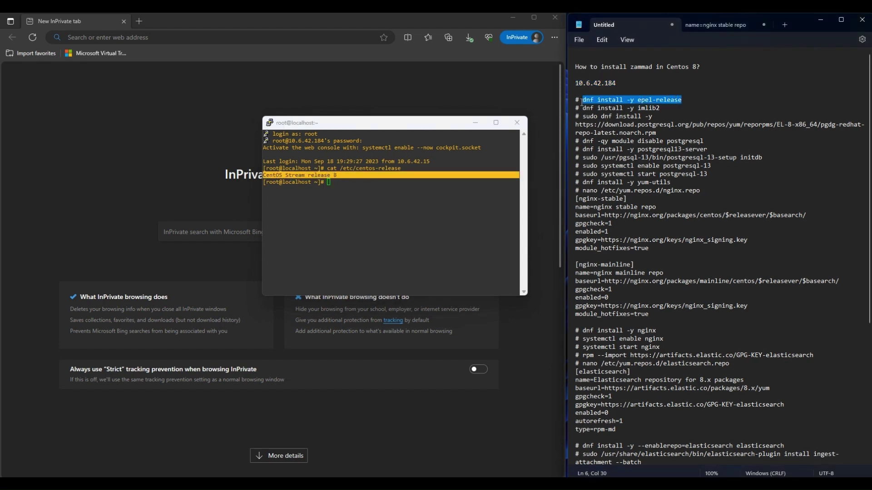
pyautogui.hotkey('ctrl', 'c')
pyautogui.rightClick(432, 195)
pyautogui.press('Return')
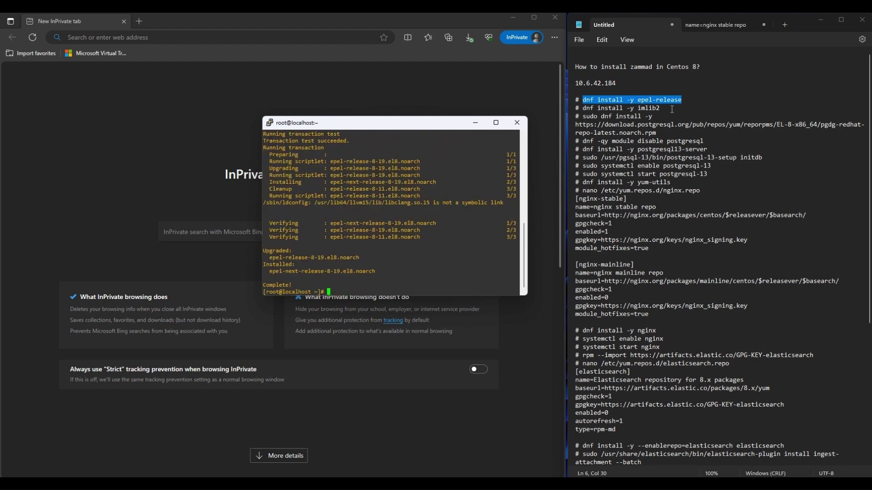
pyautogui.moveTo(660, 108); pyautogui.dragTo(582, 108)
pyautogui.hotkey('ctrl', 'c')
pyautogui.rightClick(411, 216)
pyautogui.press('Return')
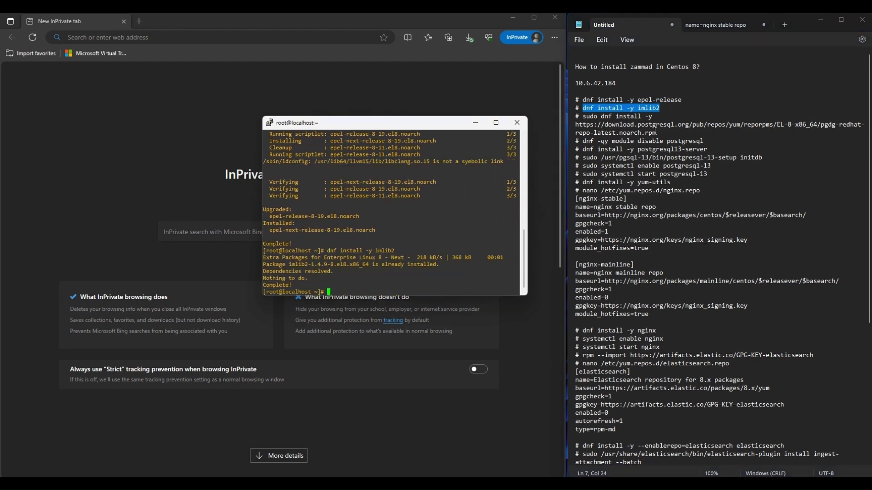
# - Add the PostgreSQL PGDG repository and disable the default postgresql module
pyautogui.moveTo(656, 132); pyautogui.dragTo(582, 117)
pyautogui.hotkey('ctrl', 'c')
pyautogui.rightClick(419, 221)
pyautogui.press('Return')
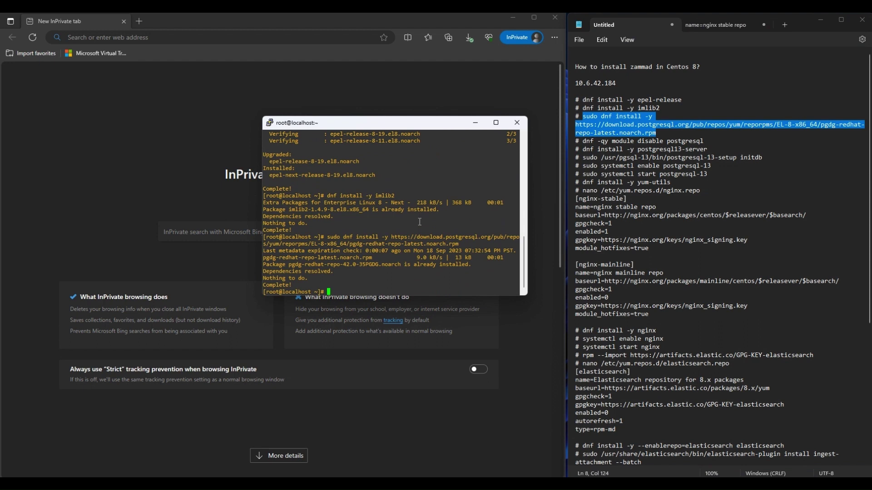
pyautogui.moveTo(703, 141); pyautogui.dragTo(584, 141)
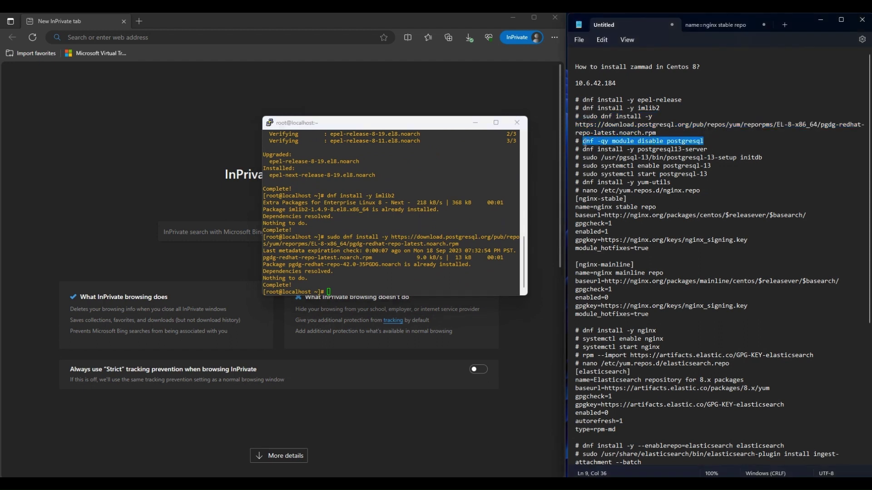
pyautogui.hotkey('ctrl', 'c')
pyautogui.rightClick(401, 215)
pyautogui.press('Return')
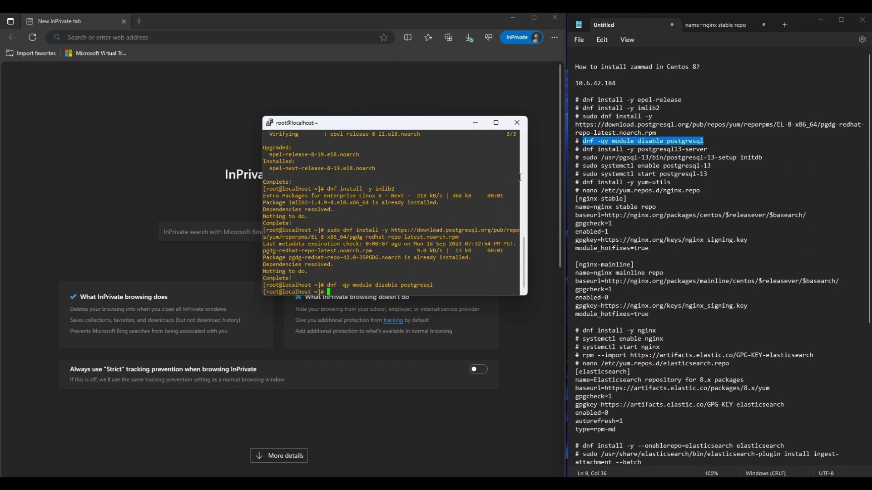
# - Install the postgresql13-server package with dnf
pyautogui.moveTo(707, 150); pyautogui.dragTo(582, 149)
pyautogui.hotkey('ctrl', 'c')
pyautogui.rightClick(412, 226)
pyautogui.press('Return')
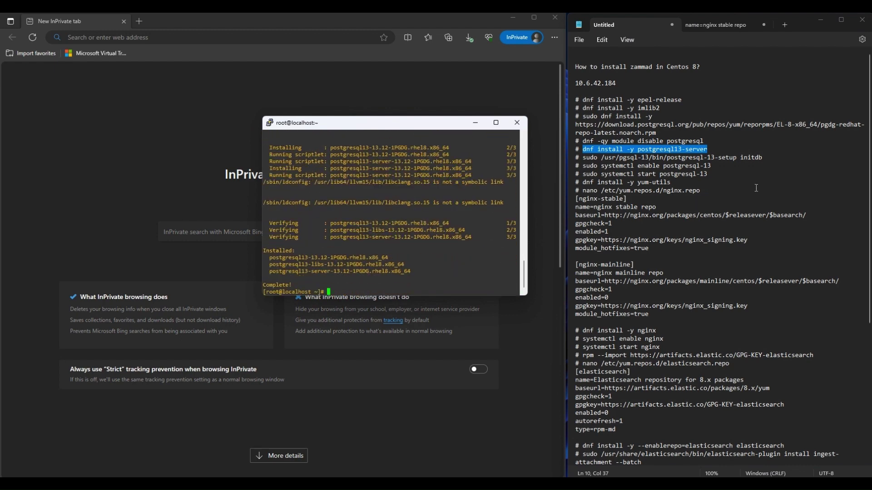
pyautogui.moveTo(762, 157); pyautogui.dragTo(583, 158)
# - Initialize the PostgreSQL 13 database, then enable and start postgresql-13
pyautogui.rightClick(378, 248)
pyautogui.press('Return')
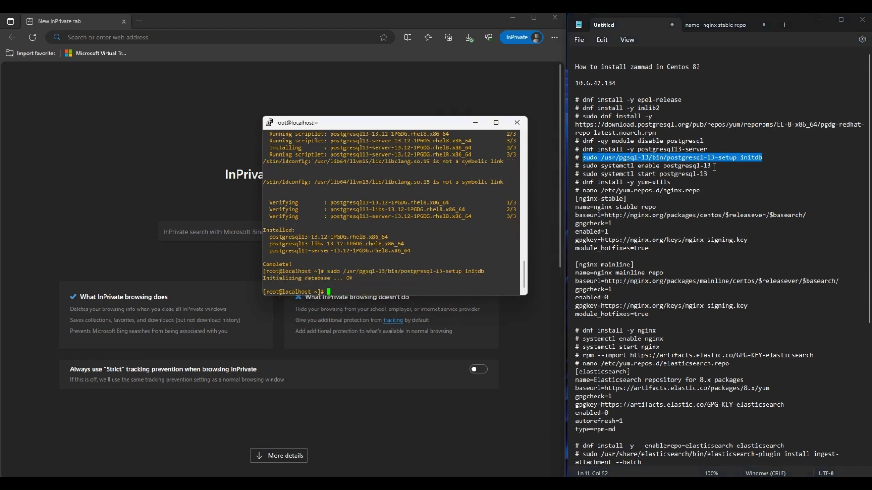
pyautogui.moveTo(713, 166); pyautogui.dragTo(583, 166)
pyautogui.rightClick(447, 216)
pyautogui.press('Return')
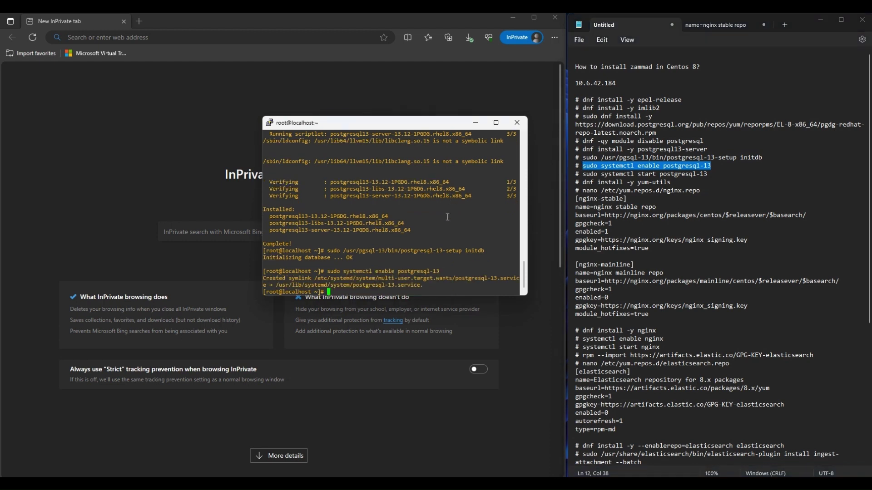
pyautogui.moveTo(708, 174); pyautogui.dragTo(583, 175)
pyautogui.rightClick(451, 230)
pyautogui.press('Return')
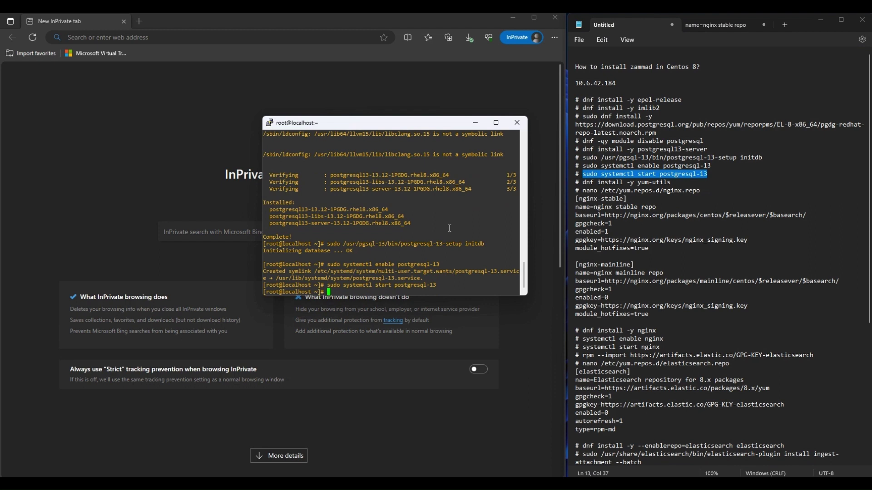
# - Install yum-utils with dnf
pyautogui.moveTo(670, 182); pyautogui.dragTo(582, 181)
pyautogui.rightClick(454, 240)
pyautogui.press('Return')
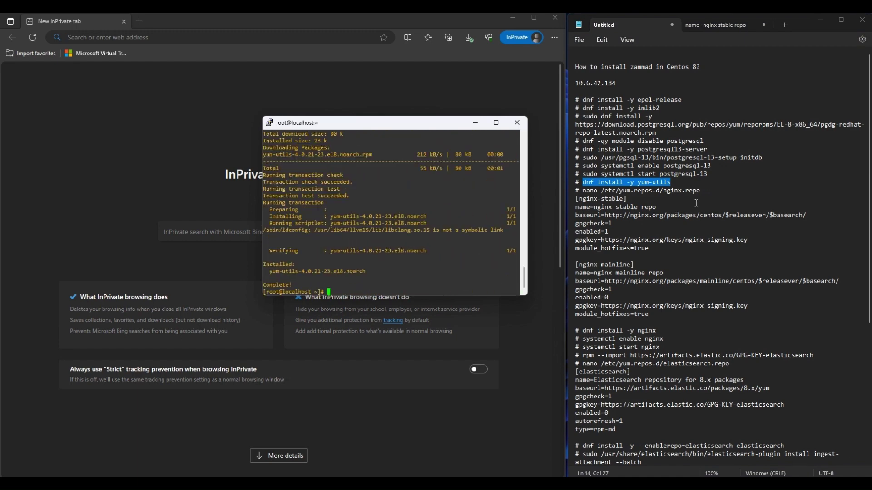
# - Create /etc/yum.repos.d/nginx.repo in nano with the nginx stable and mainline repositories
pyautogui.moveTo(709, 191); pyautogui.dragTo(583, 192)
pyautogui.hotkey('ctrl', 'c')
pyautogui.rightClick(473, 228)
pyautogui.press('Return')
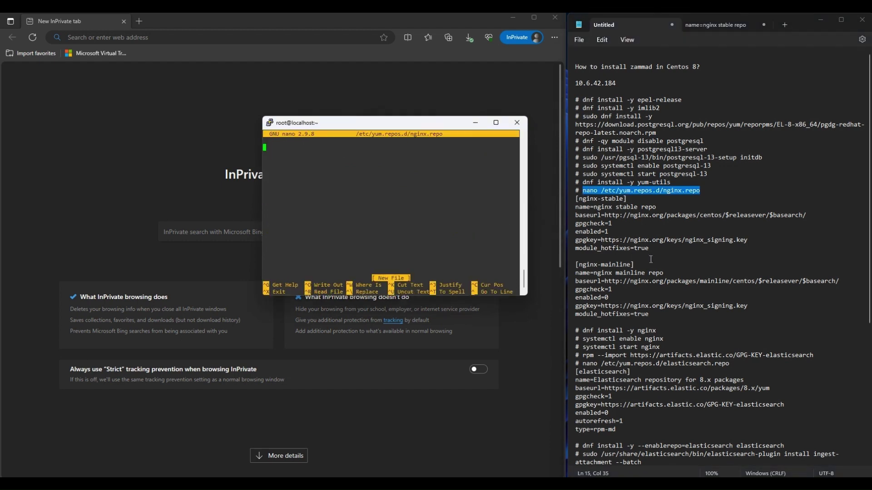
pyautogui.moveTo(651, 314)
pyautogui.mouseDown()
pyautogui.moveTo(614, 272)
pyautogui.moveTo(592, 212)
pyautogui.moveTo(572, 200)
pyautogui.mouseUp()
pyautogui.hotkey('ctrl', 'c')
pyautogui.rightClick(416, 200)
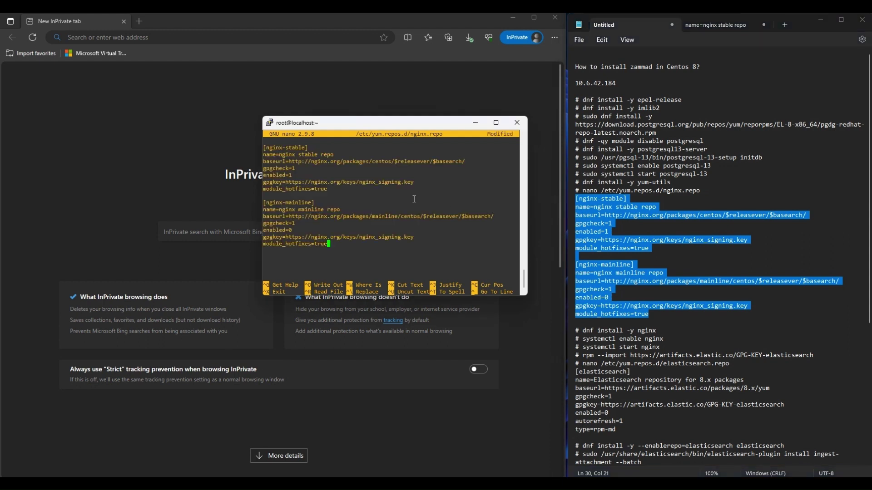
pyautogui.hotkey('ctrl', 'o')
pyautogui.press('Return')
pyautogui.hotkey('ctrl', 'x')
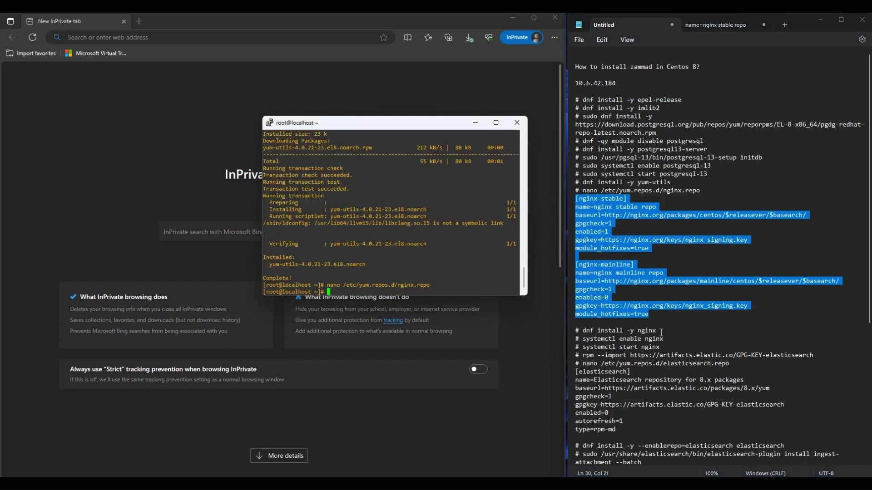
# - Install nginx 1.24.0 from the nginx stable repo with dnf
pyautogui.moveTo(658, 331); pyautogui.dragTo(582, 330)
pyautogui.hotkey('ctrl', 'c')
pyautogui.click(455, 270)
pyautogui.rightClick(455, 270)
pyautogui.press('Return')
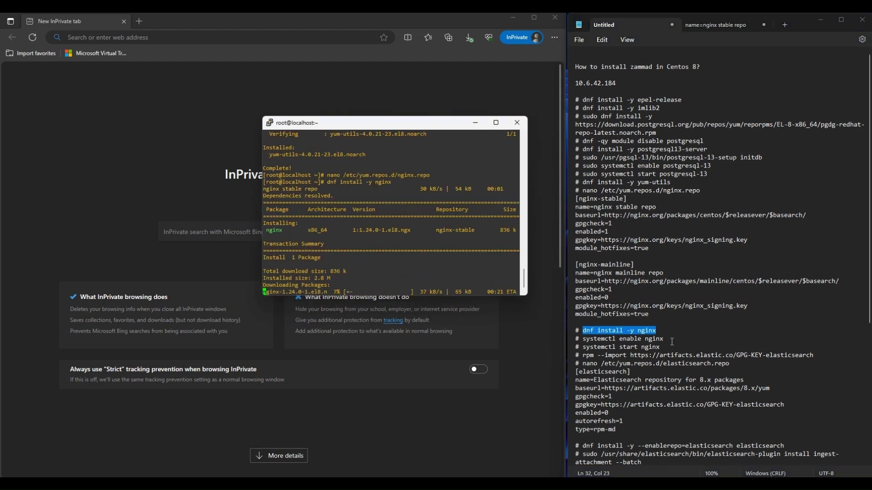
pyautogui.scroll(-8, 672, 341)
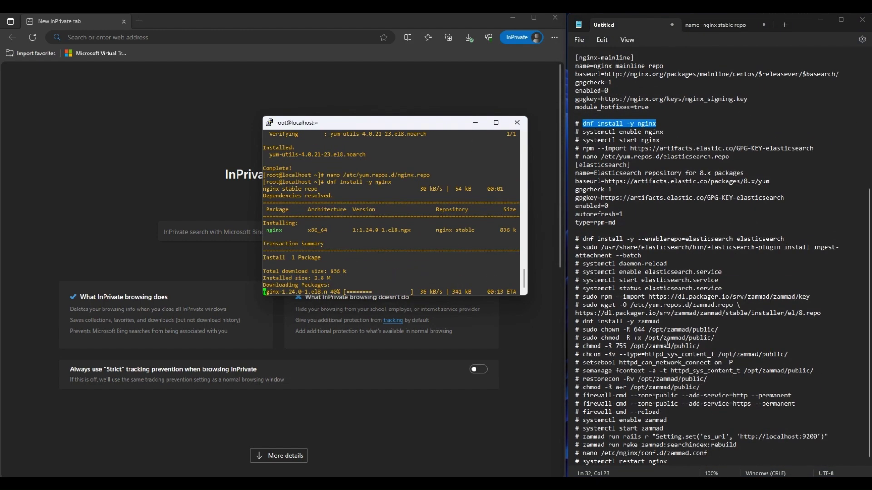
# - Enable nginx at boot and start the nginx service
pyautogui.moveTo(583, 132); pyautogui.dragTo(663, 131)
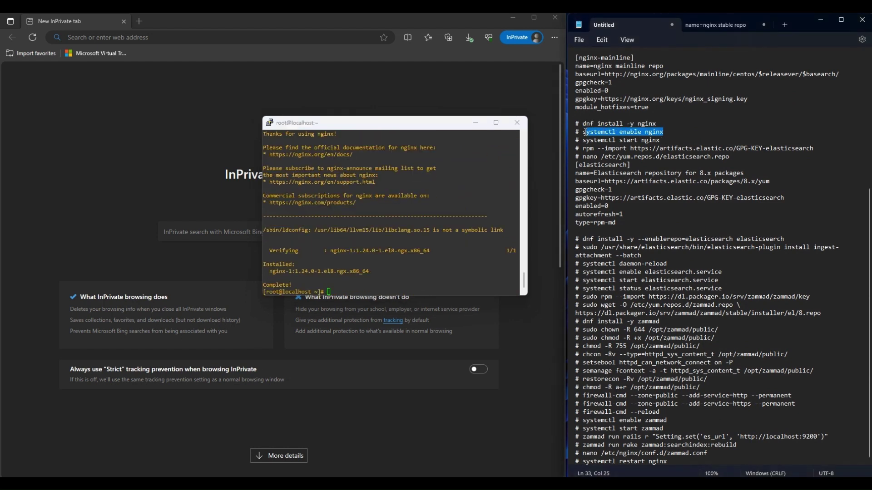
pyautogui.rightClick(370, 197)
pyautogui.press('Return')
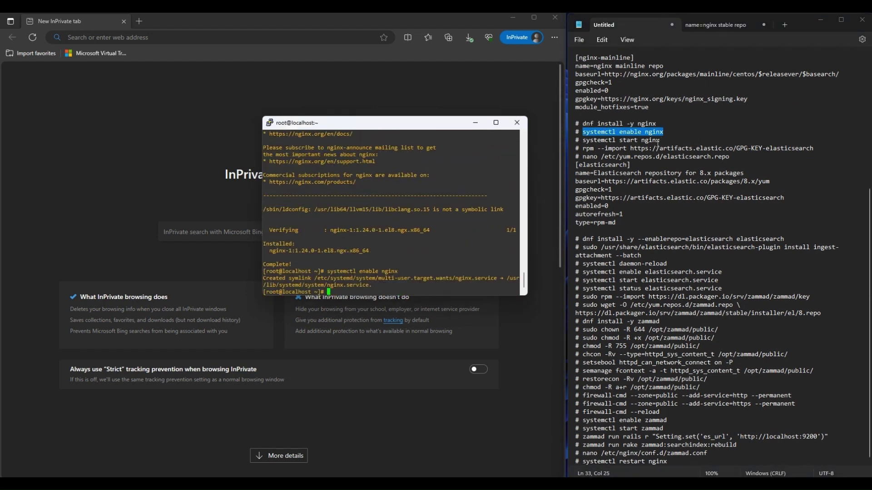
pyautogui.moveTo(582, 139); pyautogui.dragTo(659, 139)
pyautogui.hotkey('ctrl', 'c')
pyautogui.rightClick(399, 198)
pyautogui.press('Return')
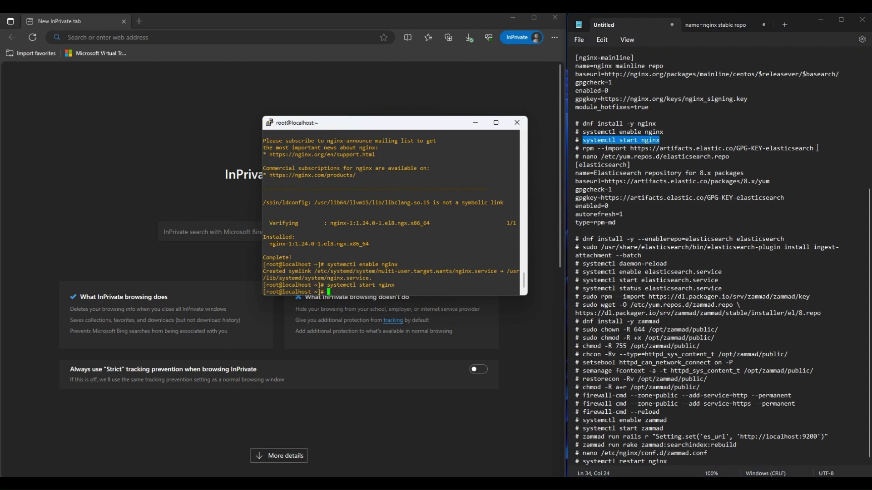
# - Import the Elasticsearch signing key
pyautogui.click(814, 148)
pyautogui.moveTo(814, 148); pyautogui.dragTo(582, 148)
pyautogui.hotkey('ctrl', 'c')
pyautogui.rightClick(448, 199)
pyautogui.press('Return')
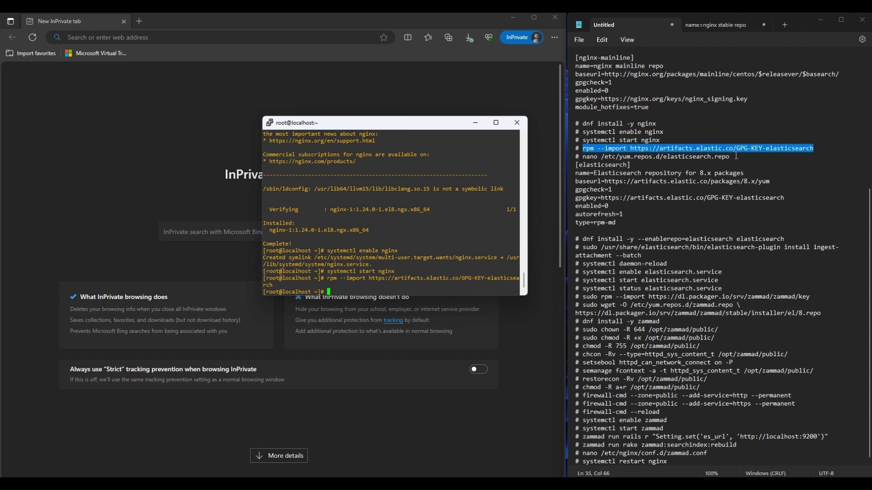
# - Create elasticsearch.repo in nano with the Elasticsearch repository block and save it
pyautogui.moveTo(731, 156); pyautogui.dragTo(583, 156)
pyautogui.hotkey('ctrl', 'c')
pyautogui.rightClick(415, 220)
pyautogui.press('Return')
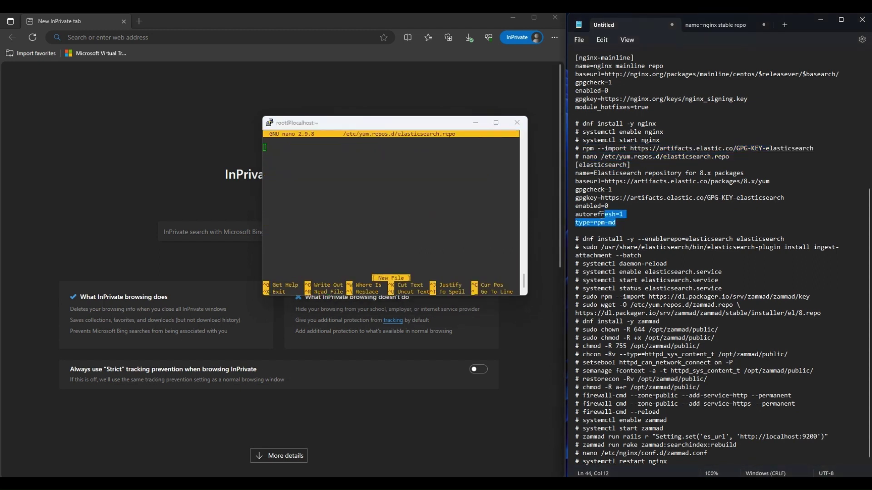
pyautogui.moveTo(616, 223); pyautogui.dragTo(567, 166)
pyautogui.hotkey('ctrl', 'c')
pyautogui.rightClick(389, 228)
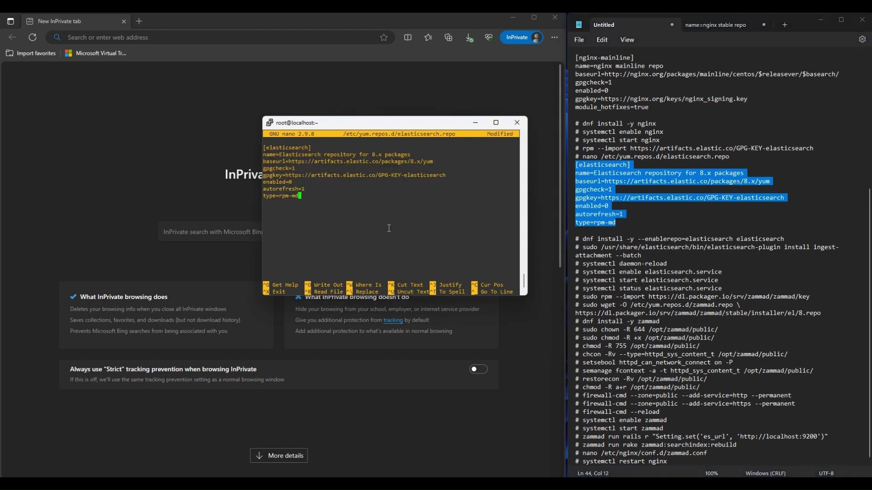
pyautogui.hotkey('ctrl', 'x')
pyautogui.press('y')
pyautogui.press('Return')
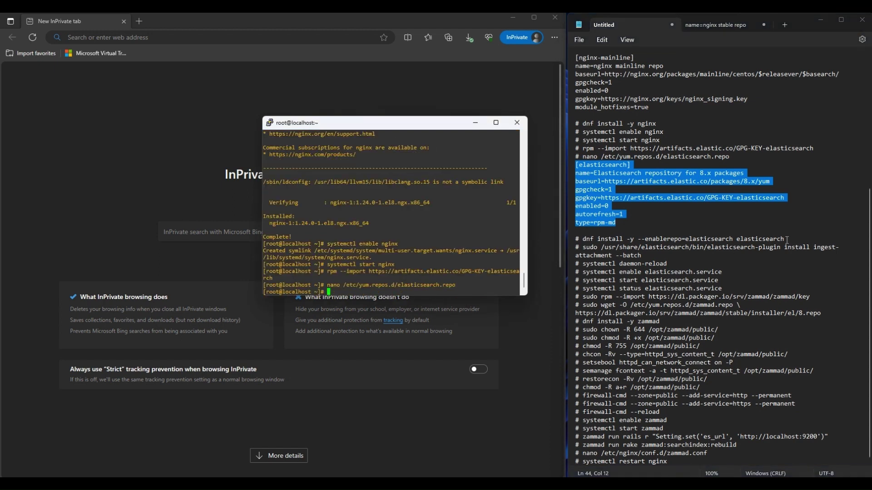
# - Install Elasticsearch 8.10.0 with dnf using --enablerepo=elasticsearch
pyautogui.moveTo(786, 240); pyautogui.dragTo(582, 238)
pyautogui.hotkey('ctrl', 'c')
pyautogui.rightClick(440, 245)
pyautogui.press('Return')
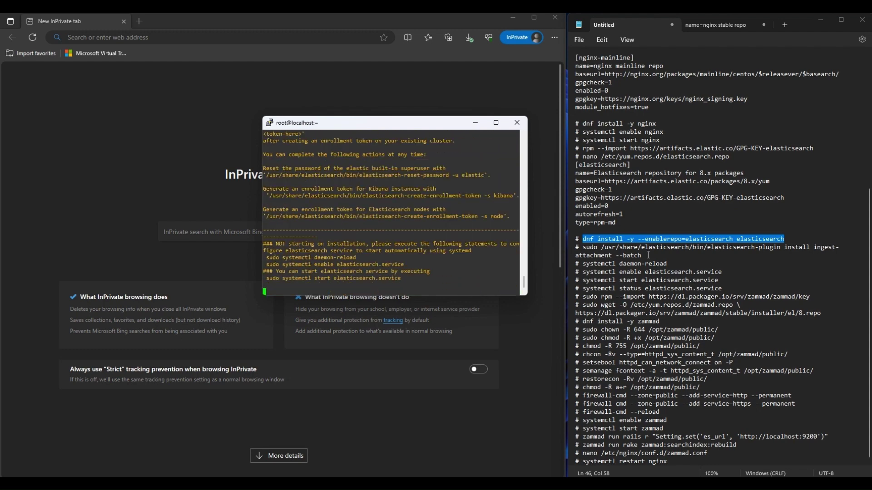
# - Run the ingest-attachment plugin install, which turns out to be built in
pyautogui.moveTo(642, 255); pyautogui.dragTo(582, 248)
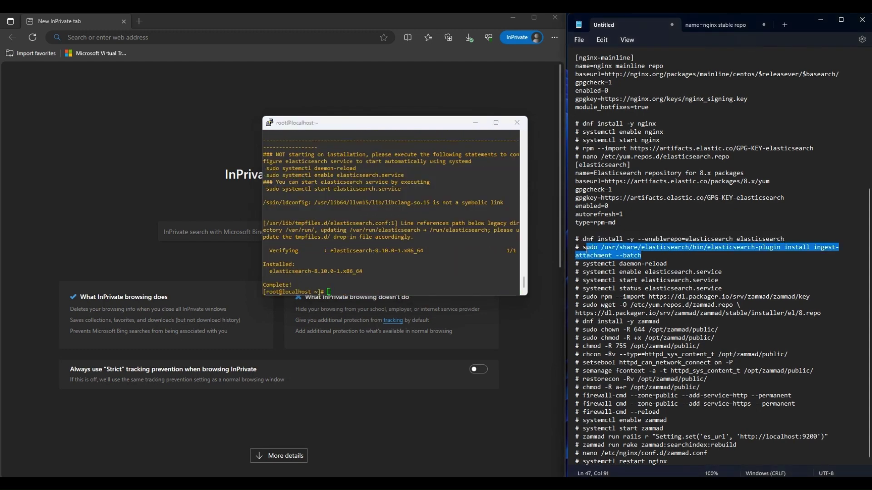
pyautogui.hotkey('ctrl', 'c')
pyautogui.rightClick(413, 260)
pyautogui.press('Return')
# - Reload systemd daemons and enable elasticsearch.service at boot
pyautogui.moveTo(667, 263); pyautogui.dragTo(582, 264)
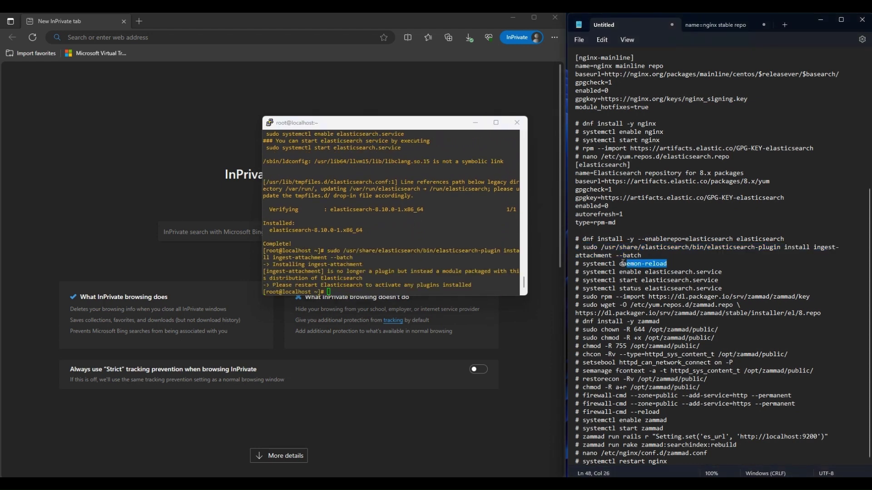
pyautogui.hotkey('ctrl', 'c')
pyautogui.rightClick(436, 247)
pyautogui.press('Return')
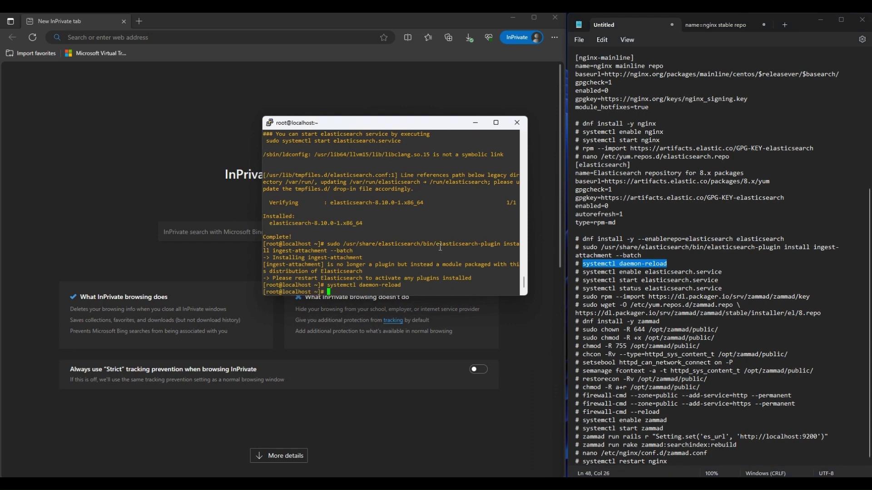
pyautogui.moveTo(721, 271); pyautogui.dragTo(582, 272)
pyautogui.hotkey('ctrl', 'c')
pyautogui.rightClick(490, 245)
pyautogui.press('Return')
# - Start elasticsearch.service and confirm its status shows active (running)
pyautogui.moveTo(721, 280); pyautogui.dragTo(582, 281)
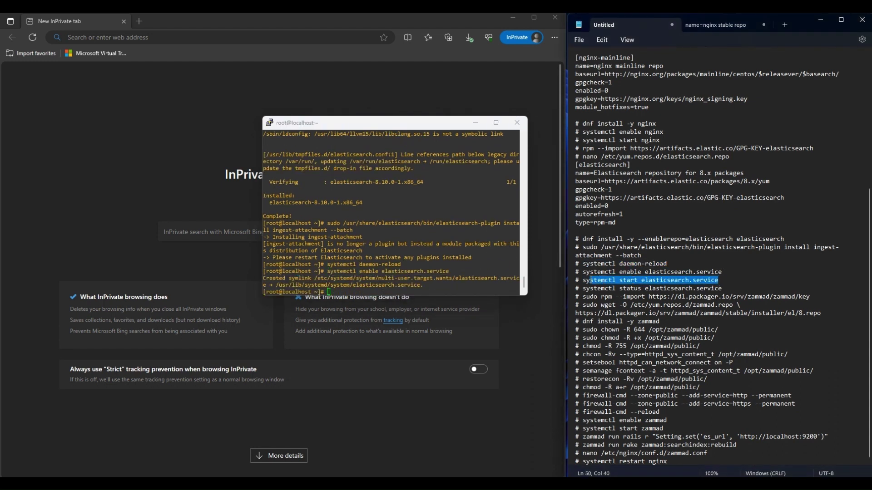
pyautogui.hotkey('ctrl', 'c')
pyautogui.rightClick(471, 261)
pyautogui.press('Return')
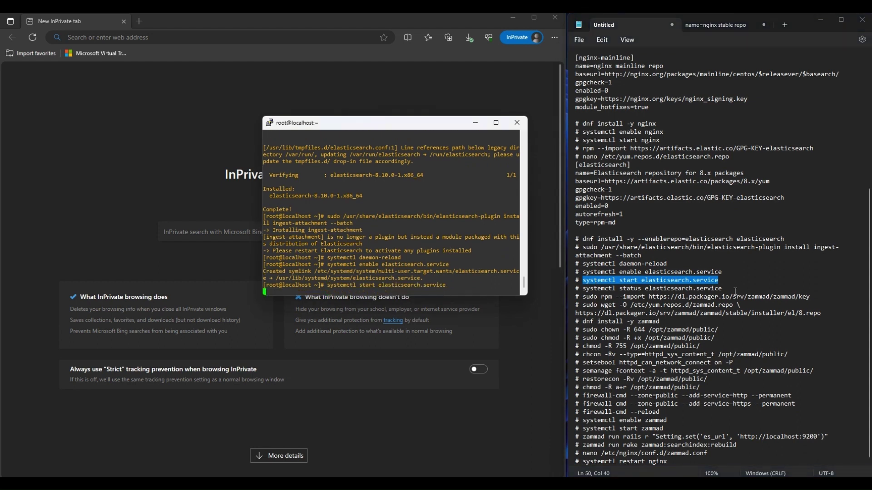
pyautogui.moveTo(722, 288); pyautogui.dragTo(582, 288)
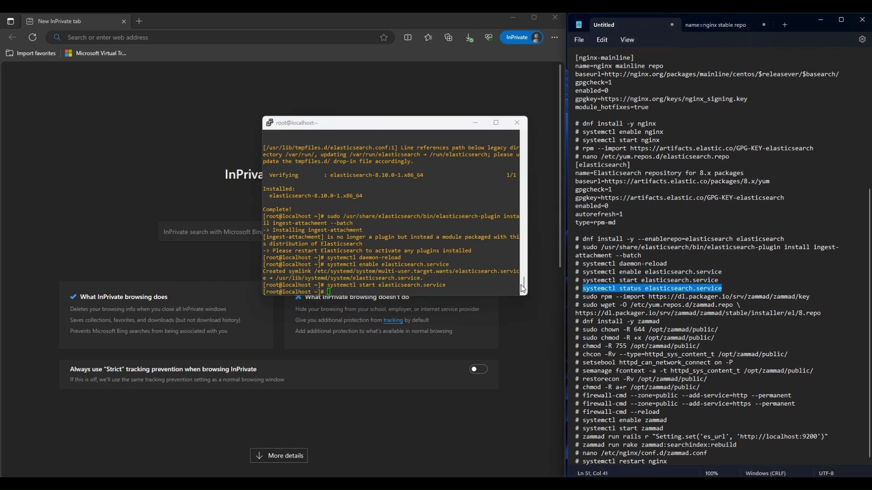
pyautogui.rightClick(393, 263)
pyautogui.press('Return')
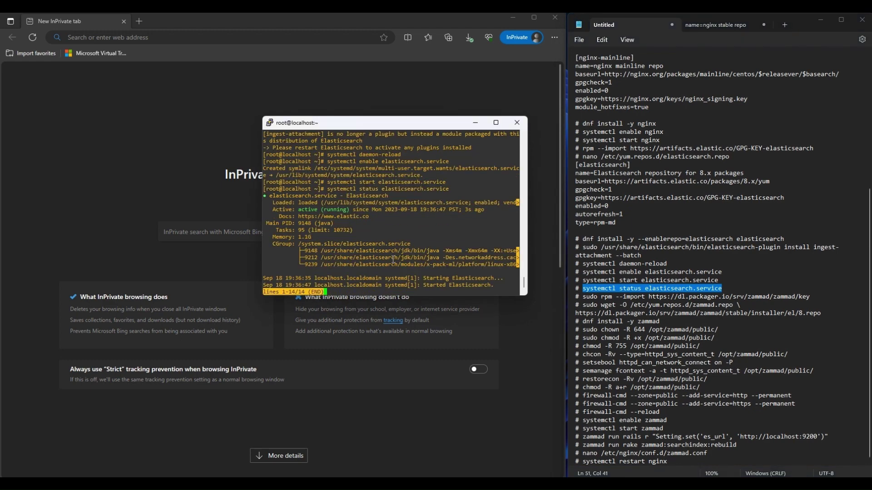
pyautogui.press('q')
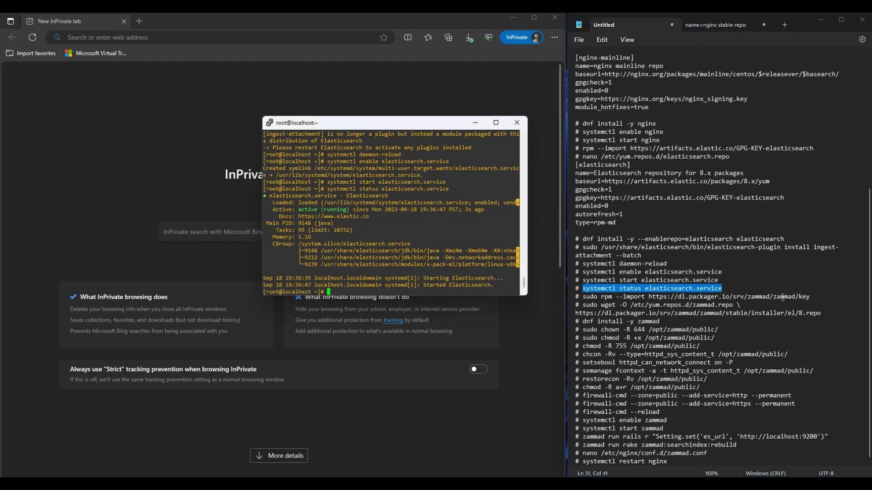
# - Import the Zammad signing key and download the zammad.repo file with wget
pyautogui.click(812, 296)
pyautogui.moveTo(812, 296); pyautogui.dragTo(583, 297)
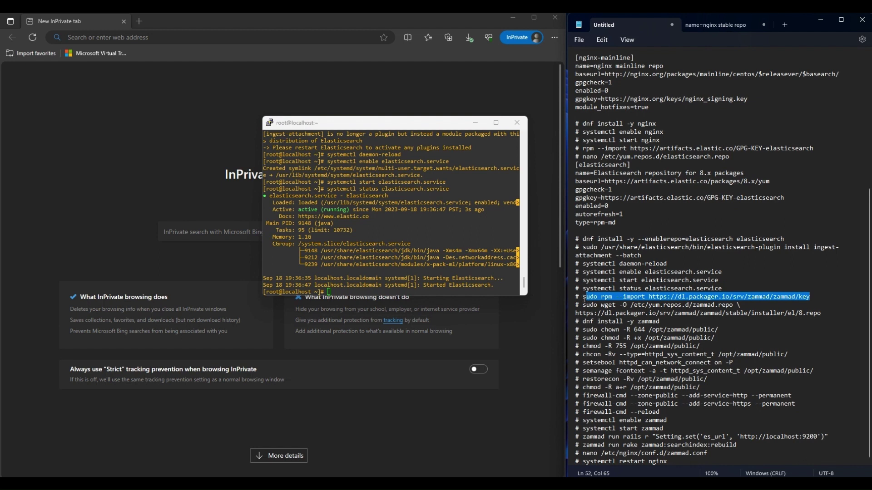
pyautogui.hotkey('ctrl', 'c')
pyautogui.rightClick(409, 271)
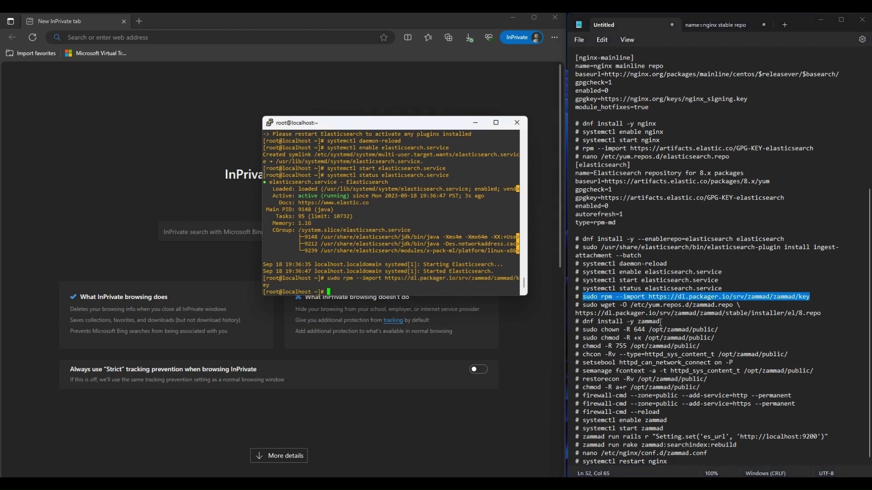
pyautogui.moveTo(822, 314); pyautogui.dragTo(584, 305)
pyautogui.hotkey('ctrl', 'c')
pyautogui.rightClick(407, 267)
pyautogui.press('Return')
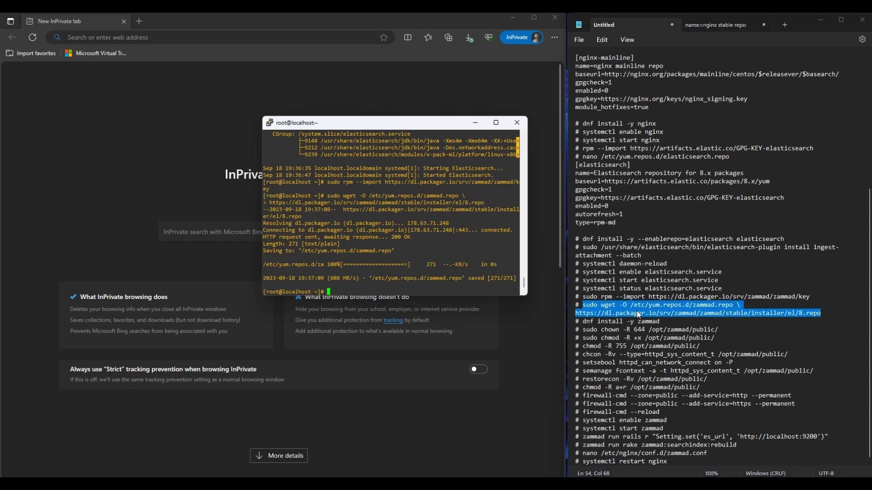
# - Install Zammad 6.1.0 with dnf, pulling in redis and libpq5
pyautogui.moveTo(660, 322); pyautogui.dragTo(583, 321)
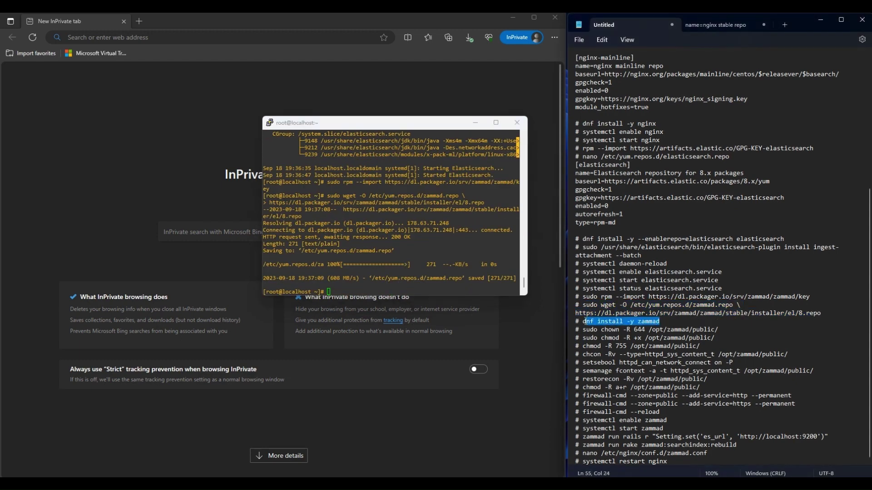
pyautogui.hotkey('ctrl', 'c')
pyautogui.rightClick(422, 287)
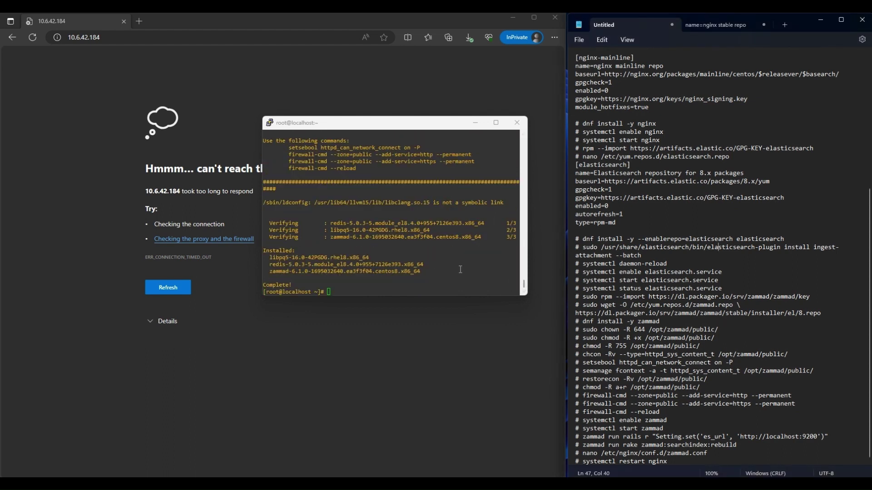
# - Set ownership of /opt/zammad/public with chown and make it executable with chmod +x
pyautogui.hotkey('ctrl', 'u')
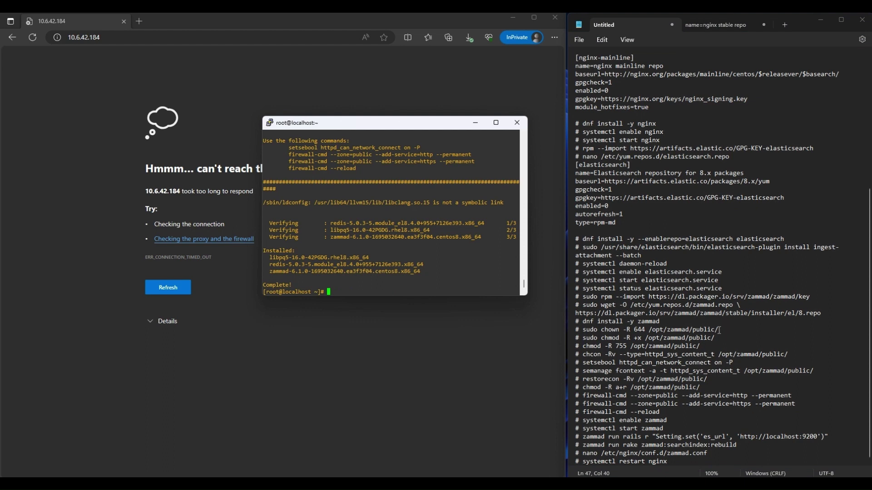
pyautogui.moveTo(718, 330); pyautogui.dragTo(583, 330)
pyautogui.hotkey('ctrl', 'c')
pyautogui.hotkey('alt', 'Tab')
pyautogui.press('shift+Insert')
pyautogui.press('Return')
pyautogui.moveTo(714, 339); pyautogui.dragTo(583, 338)
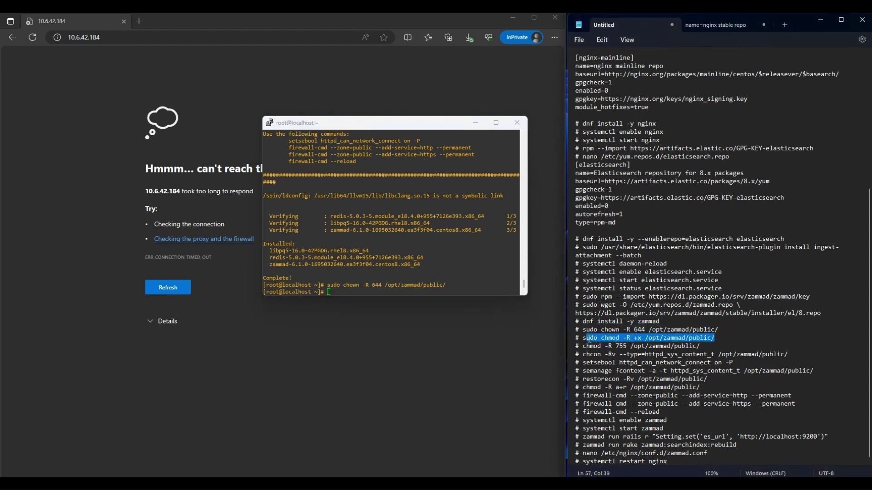
pyautogui.hotkey('ctrl', 'c')
pyautogui.hotkey('alt', 'Tab')
pyautogui.press('shift+Insert')
pyautogui.press('Return')
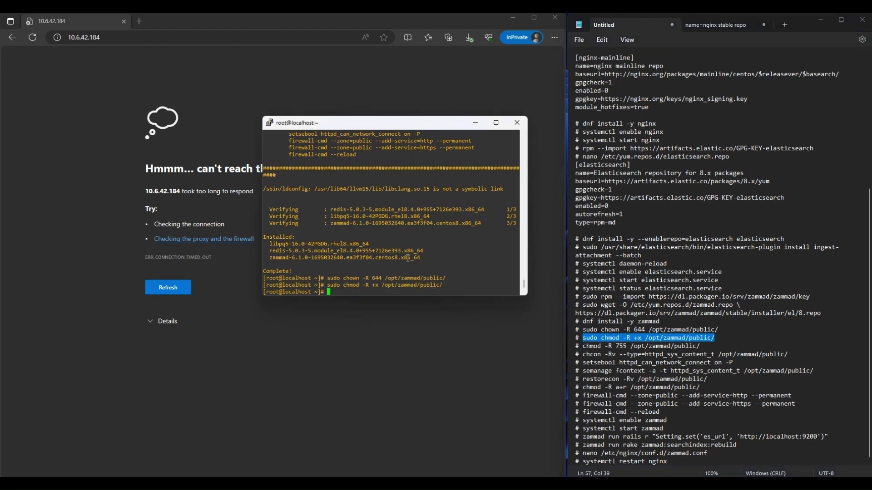
# - Apply chmod 755 and the chcon SELinux web-content label to /opt/zammad/public
pyautogui.moveTo(702, 345); pyautogui.dragTo(582, 346)
pyautogui.hotkey('ctrl', 'c')
pyautogui.click(418, 266)
pyautogui.press('shift+Insert')
pyautogui.press('Return')
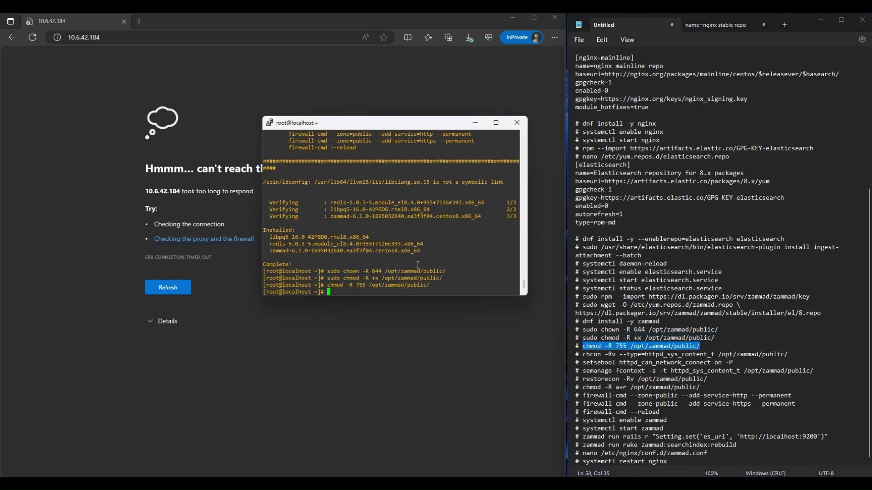
pyautogui.moveTo(790, 355); pyautogui.dragTo(582, 354)
pyautogui.hotkey('ctrl', 'c')
pyautogui.click(406, 255)
pyautogui.press('shift+Insert')
pyautogui.press('Return')
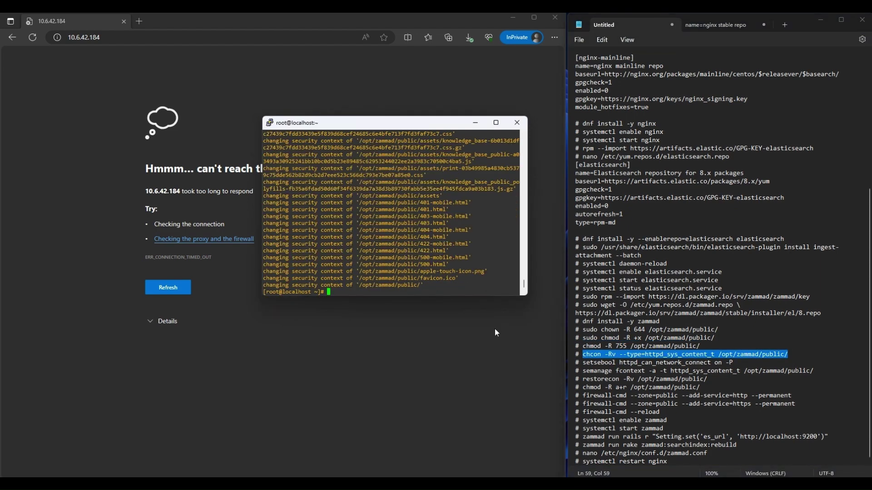
# - Allow web server network connections via setsebool and add a semanage fcontext rule for /opt/zammad/public
pyautogui.moveTo(735, 362); pyautogui.dragTo(582, 362)
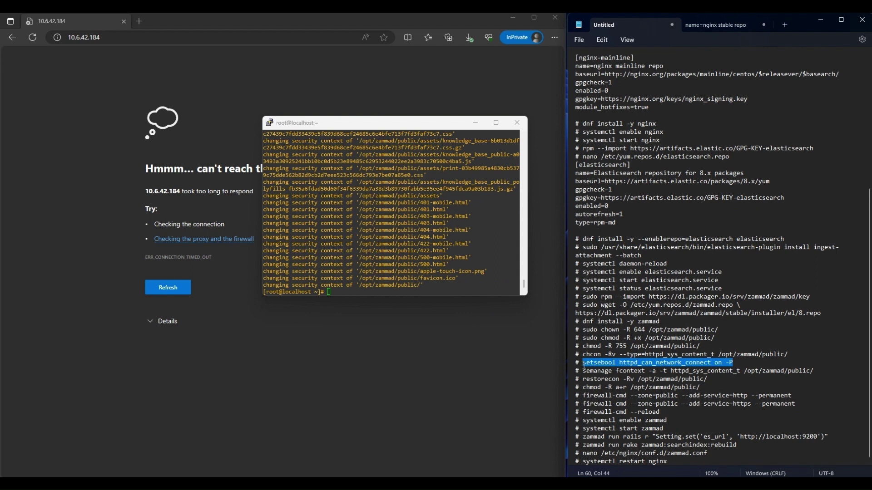
pyautogui.hotkey('ctrl', 'c')
pyautogui.click(434, 272)
pyautogui.press('shift+Insert')
pyautogui.press('Return')
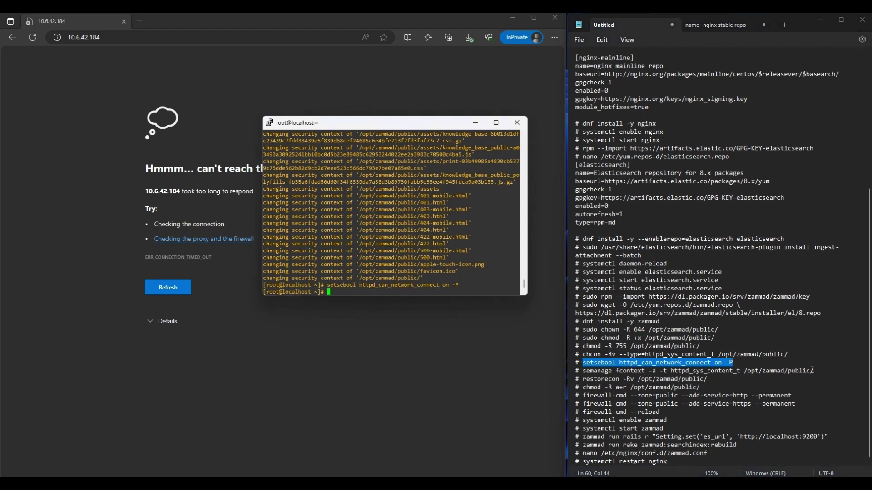
pyautogui.moveTo(816, 371); pyautogui.dragTo(582, 371)
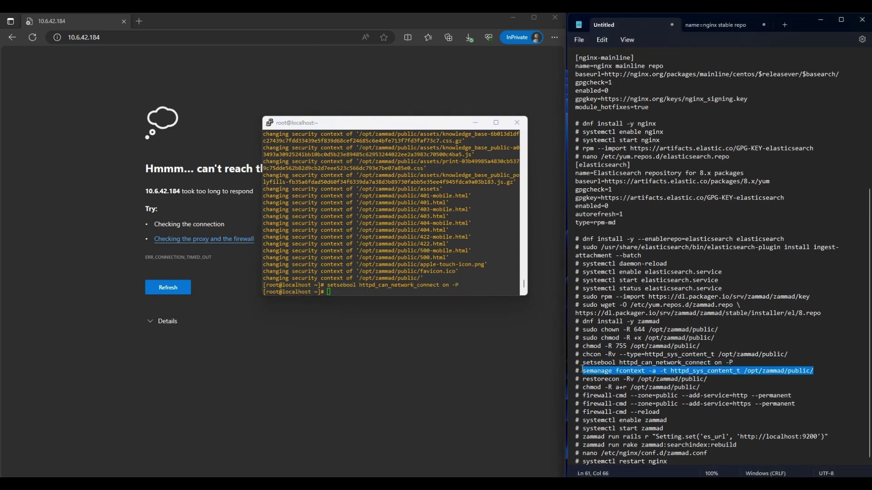
pyautogui.hotkey('ctrl', 'c')
pyautogui.click(450, 279)
pyautogui.press('shift+Insert')
pyautogui.press('Return')
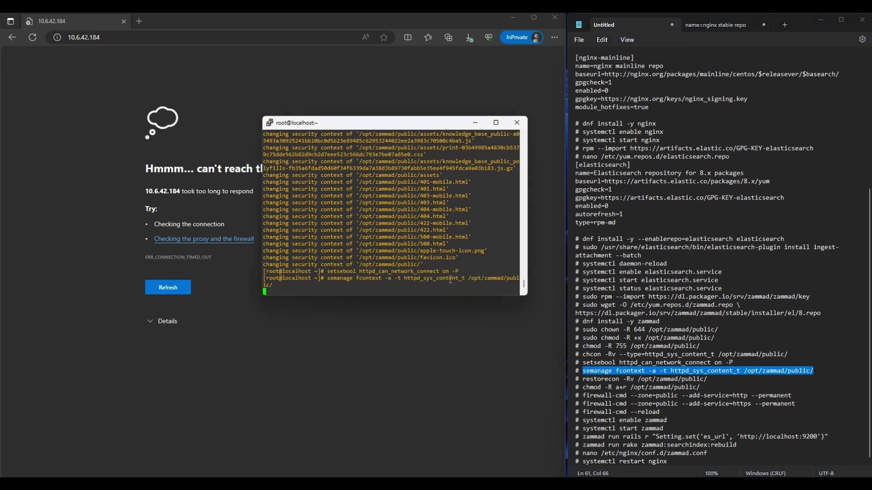
# - Restore SELinux contexts with restorecon and make /opt/zammad/public readable by all with chmod a+r
pyautogui.moveTo(707, 379); pyautogui.dragTo(583, 380)
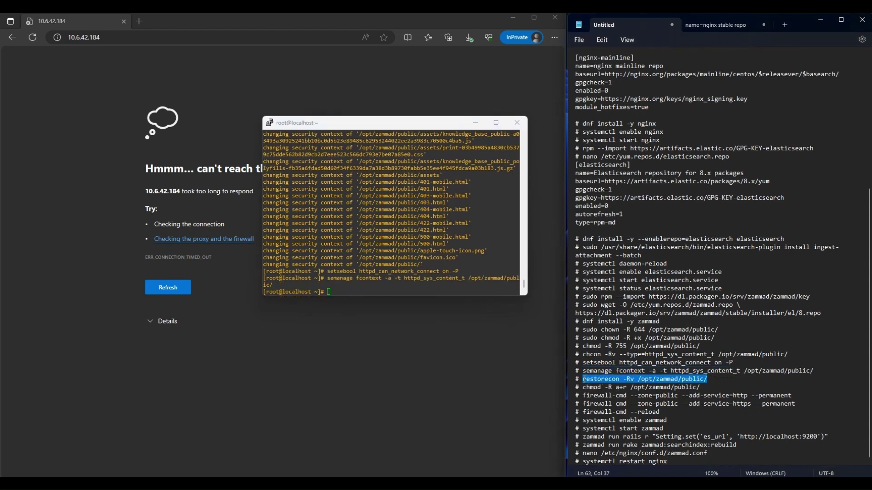
pyautogui.hotkey('ctrl', 'c')
pyautogui.click(420, 269)
pyautogui.press('shift+Insert')
pyautogui.press('Return')
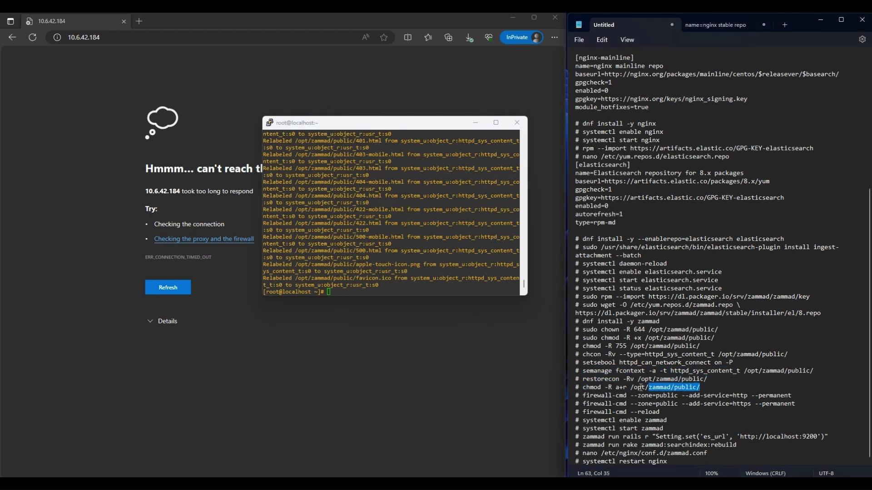
pyautogui.moveTo(706, 387); pyautogui.dragTo(583, 387)
pyautogui.hotkey('ctrl', 'c')
pyautogui.click(430, 273)
pyautogui.press('shift+Insert')
pyautogui.press('Return')
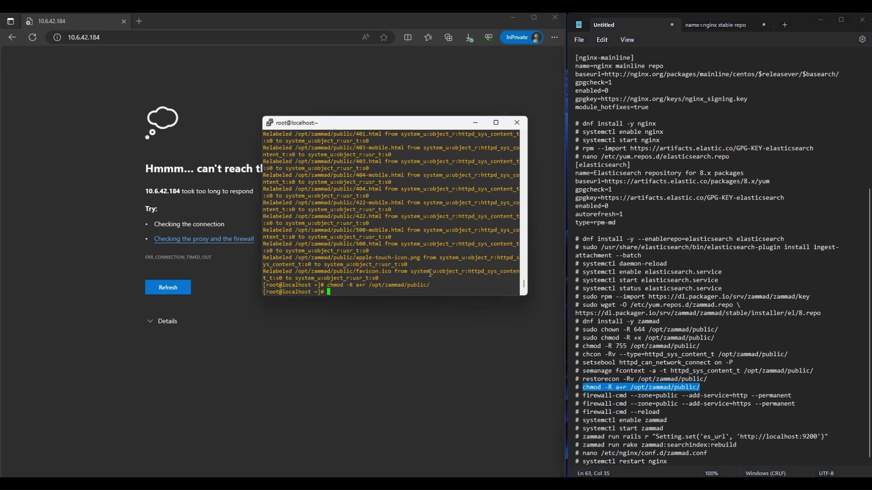
# - Permanently allow the HTTP and HTTPS services through the server firewall
pyautogui.moveTo(790, 395); pyautogui.dragTo(583, 396)
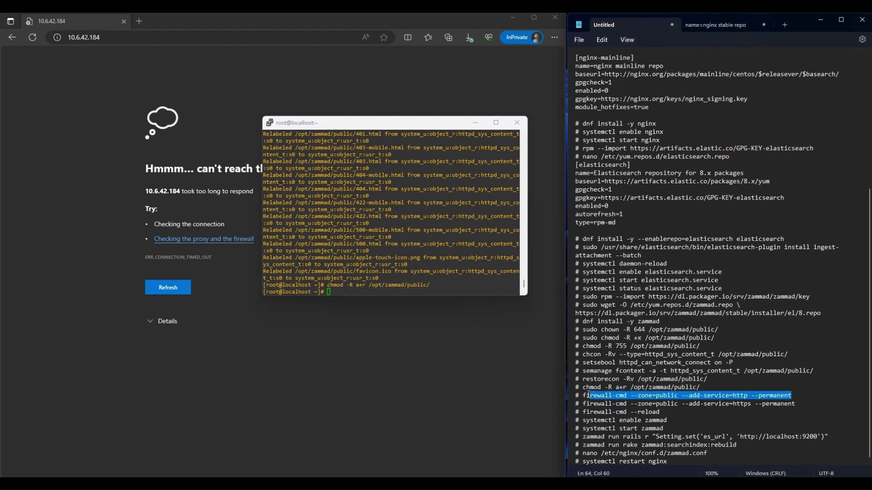
pyautogui.hotkey('ctrl', 'c')
pyautogui.click(480, 285)
pyautogui.press('shift+Insert')
pyautogui.press('Return')
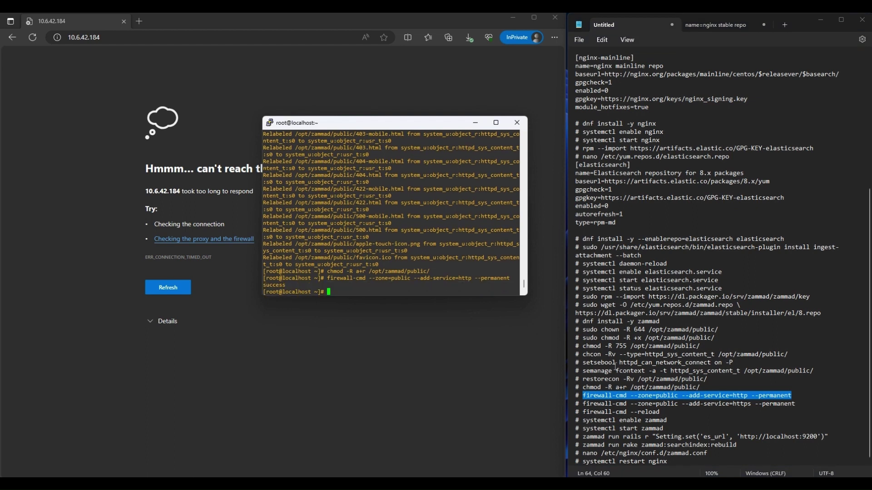
pyautogui.moveTo(800, 404); pyautogui.dragTo(583, 403)
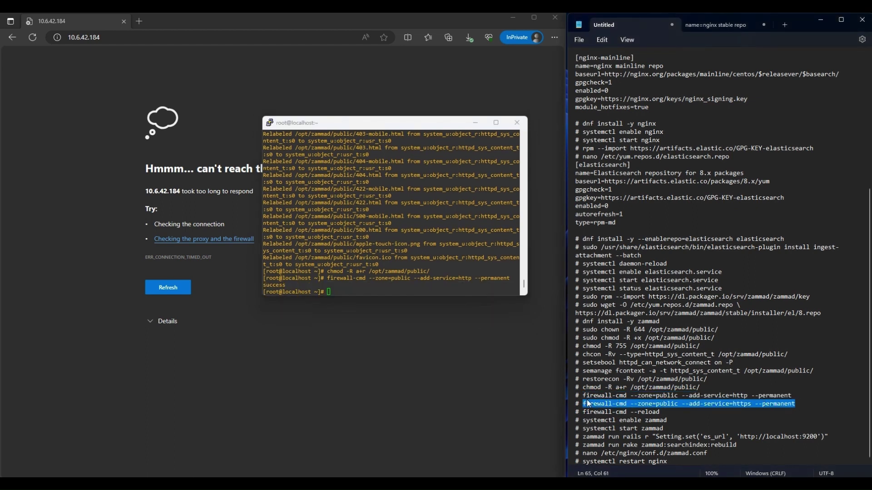
pyautogui.hotkey('ctrl', 'c')
pyautogui.click(407, 259)
pyautogui.press('shift+Insert')
pyautogui.press('Return')
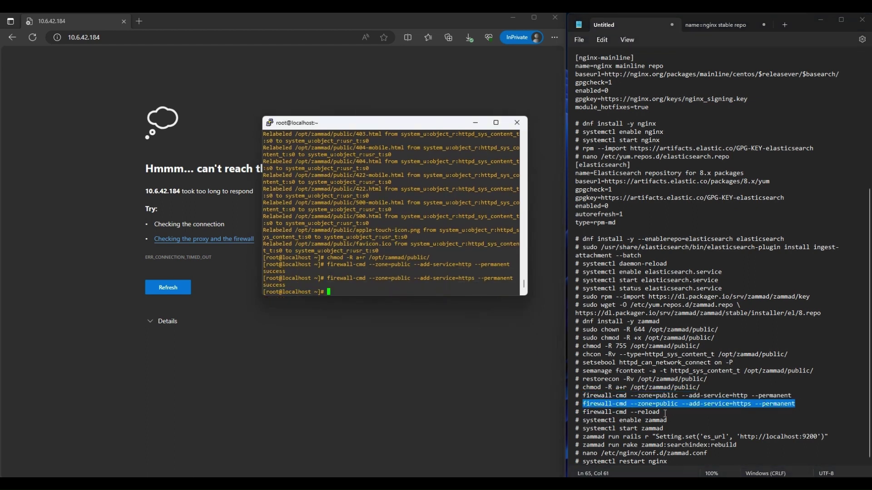
# - Reload the firewall rules with firewall-cmd --reload
pyautogui.moveTo(659, 411); pyautogui.dragTo(583, 412)
pyautogui.hotkey('ctrl', 'c')
pyautogui.hotkey('alt', 'Tab')
pyautogui.press('shift+Insert')
pyautogui.press('Return')
# - Enable and start the Zammad service with systemctl
pyautogui.moveTo(668, 420); pyautogui.dragTo(583, 420)
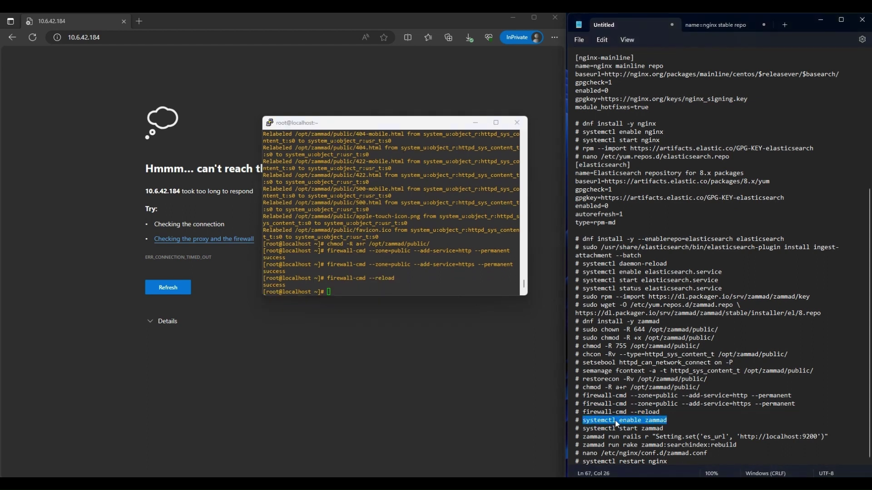
pyautogui.hotkey('ctrl', 'c')
pyautogui.click(413, 273)
pyautogui.press('shift+Insert')
pyautogui.press('Return')
pyautogui.moveTo(664, 429); pyautogui.dragTo(584, 428)
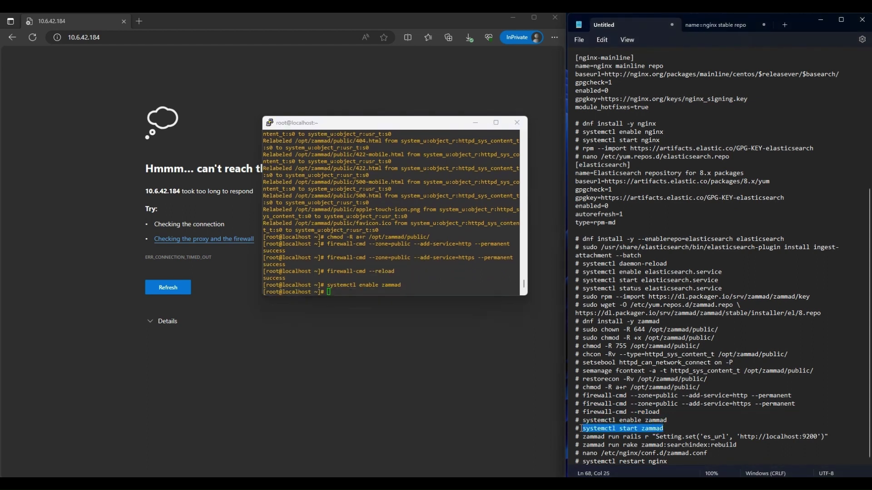
pyautogui.hotkey('ctrl', 'c')
pyautogui.hotkey('alt', 'Tab')
pyautogui.press('shift+Insert')
pyautogui.press('Return')
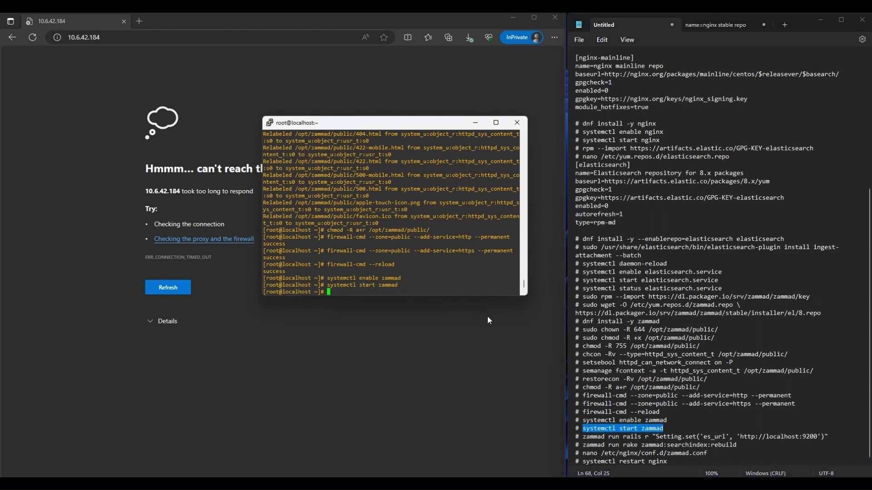
pyautogui.moveTo(833, 436); pyautogui.dragTo(603, 437)
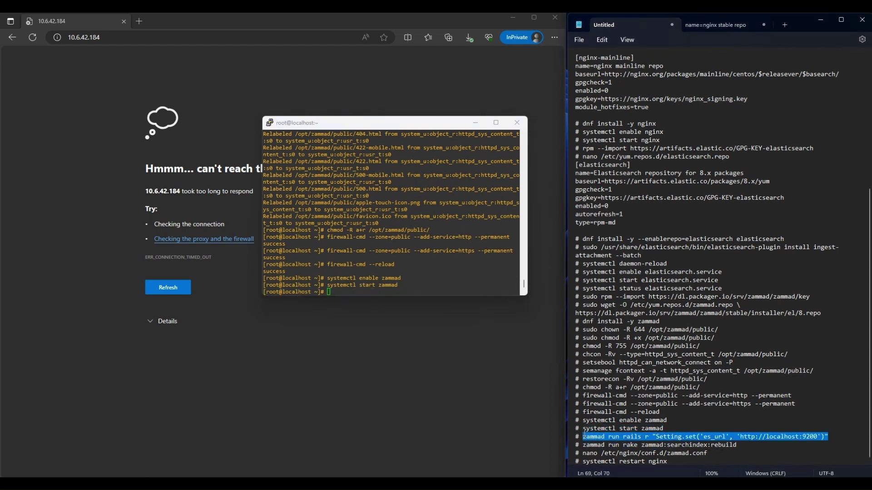
# - Paste the Setting.set command pointing Zammad's Elasticsearch URL at localhost:9200
pyautogui.hotkey('ctrl', 'c')
pyautogui.hotkey('alt', 'Tab')
pyautogui.press('shift+Insert')
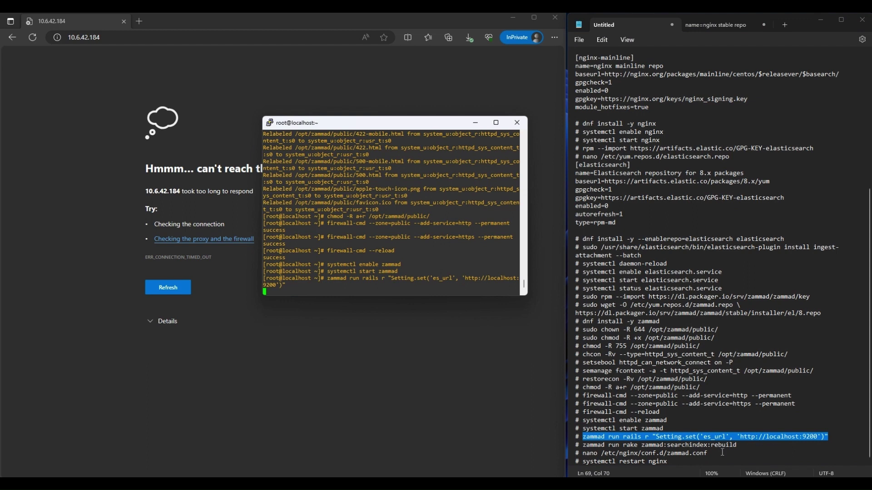
# - Run the zammad:searchindex:rebuild task
pyautogui.moveTo(737, 445); pyautogui.dragTo(583, 445)
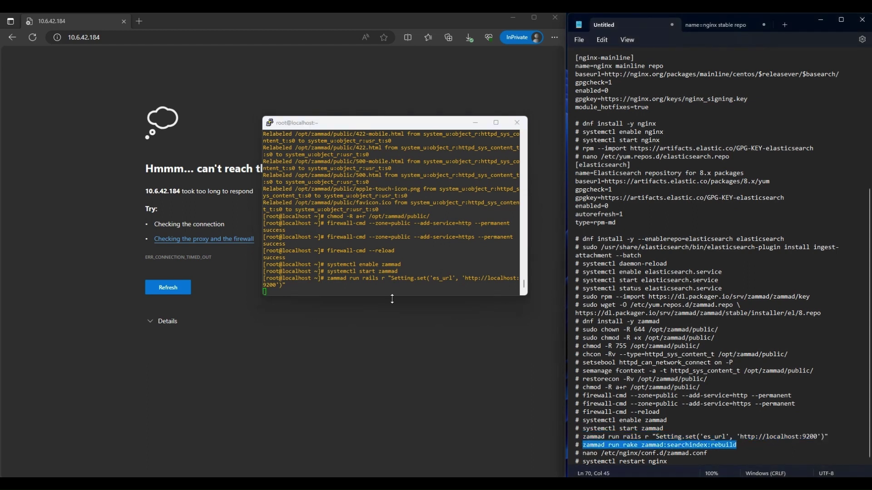
pyautogui.hotkey('ctrl', 'c')
pyautogui.hotkey('alt', 'Tab')
pyautogui.press('shift+Insert')
pyautogui.press('Return')
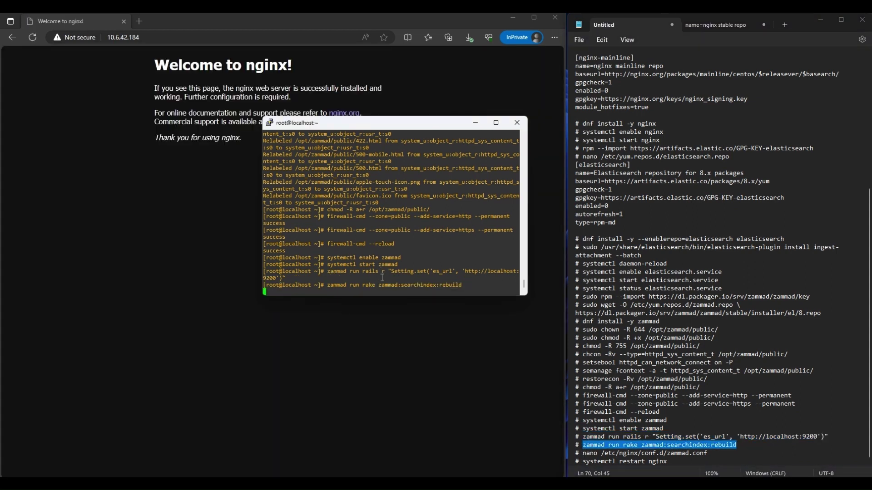
pyautogui.moveTo(713, 453); pyautogui.dragTo(582, 452)
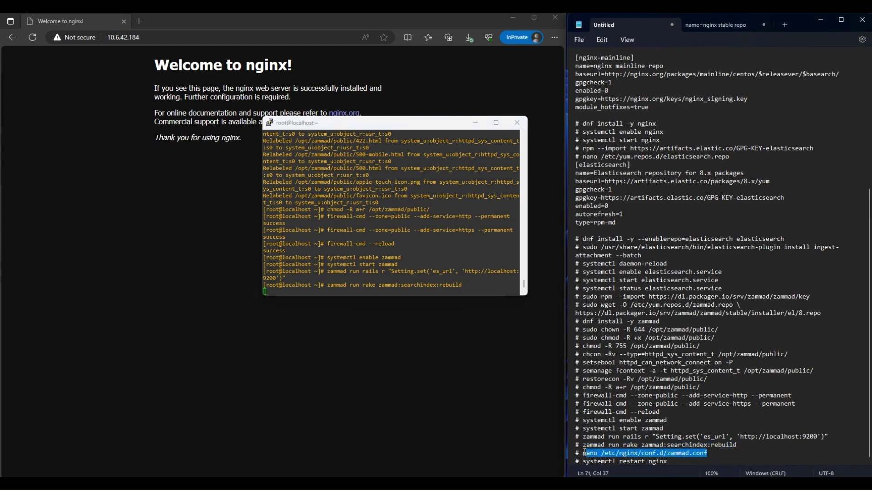
# - Edit /etc/nginx/conf.d/zammad.conf in nano, setting server_name to 10.6.42.184, and save
pyautogui.hotkey('ctrl', 'c')
pyautogui.rightClick(446, 282)
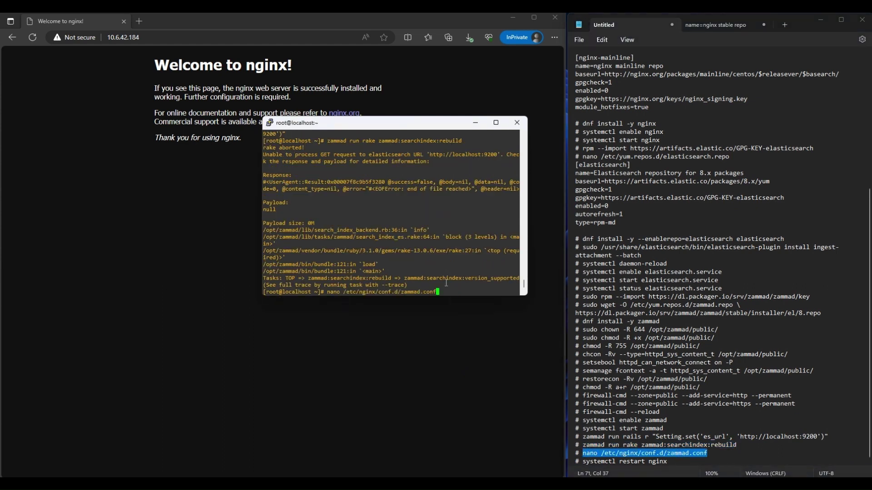
pyautogui.press('Return')
pyautogui.press('Down')
pyautogui.press('Down')
pyautogui.press('Down')
pyautogui.press('Down')
pyautogui.press('Down')
pyautogui.press('Down')
pyautogui.press('Down')
pyautogui.press('Right')
pyautogui.press('Right')
pyautogui.press('Right')
pyautogui.press('Right')
pyautogui.press('Right')
pyautogui.press('Right')
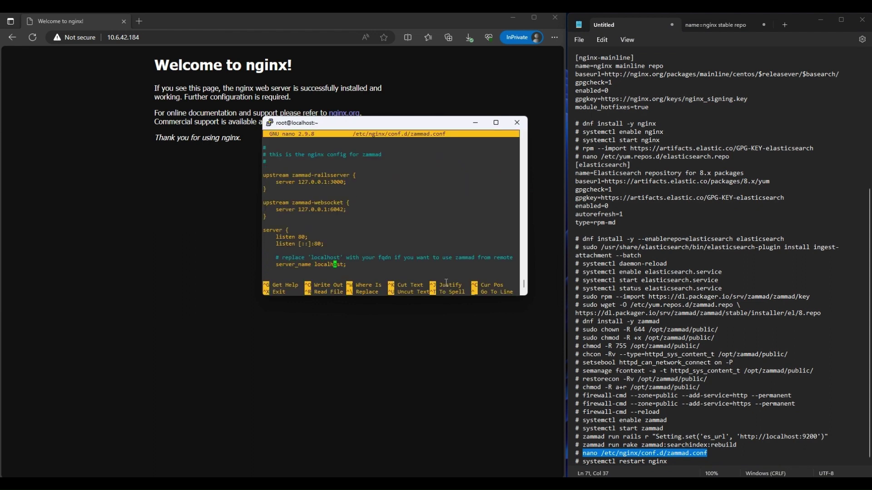
pyautogui.press('Right')
pyautogui.press('Right')
pyautogui.press('Right')
pyautogui.press('Right')
pyautogui.press('BackSpace')
pyautogui.press('BackSpace')
pyautogui.press('BackSpace')
pyautogui.press('BackSpace')
pyautogui.press('BackSpace')
pyautogui.press('BackSpace')
pyautogui.write('10.6.42.184')
pyautogui.hotkey('ctrl', 'x')
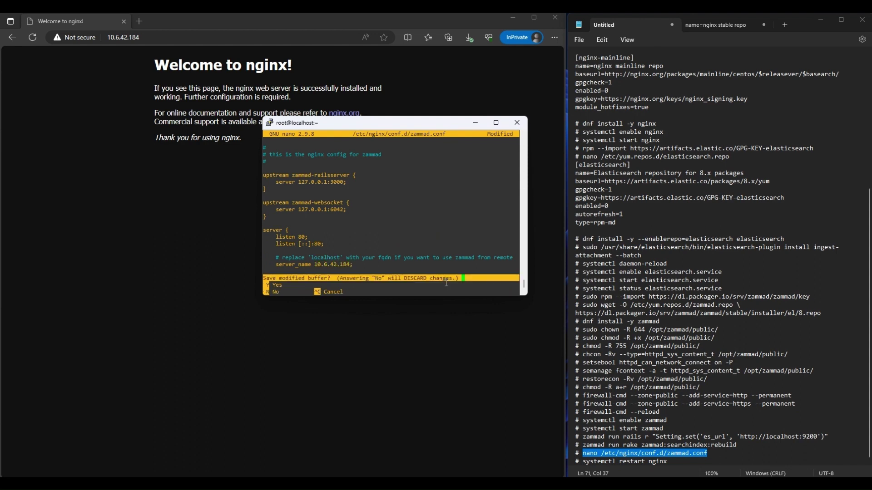
pyautogui.press('y')
pyautogui.press('Return')
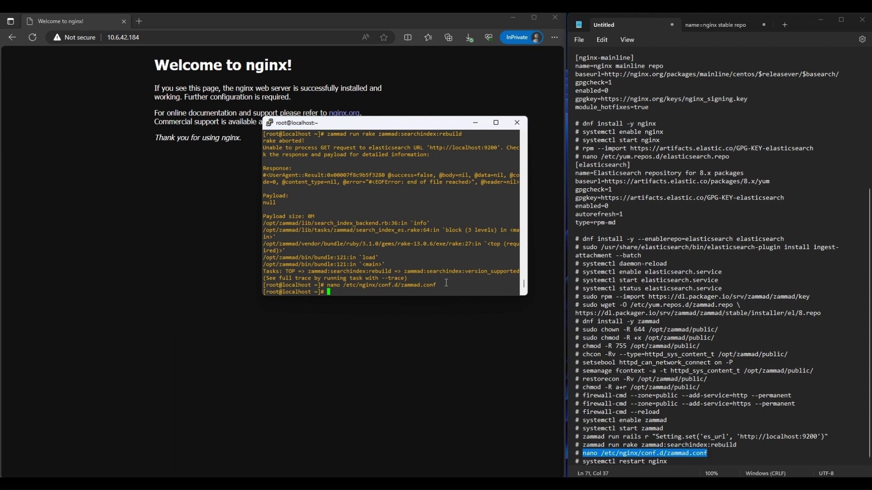
# - Restart Nginx with 'systemctl restart nginx'
pyautogui.moveTo(582, 461); pyautogui.dragTo(667, 461)
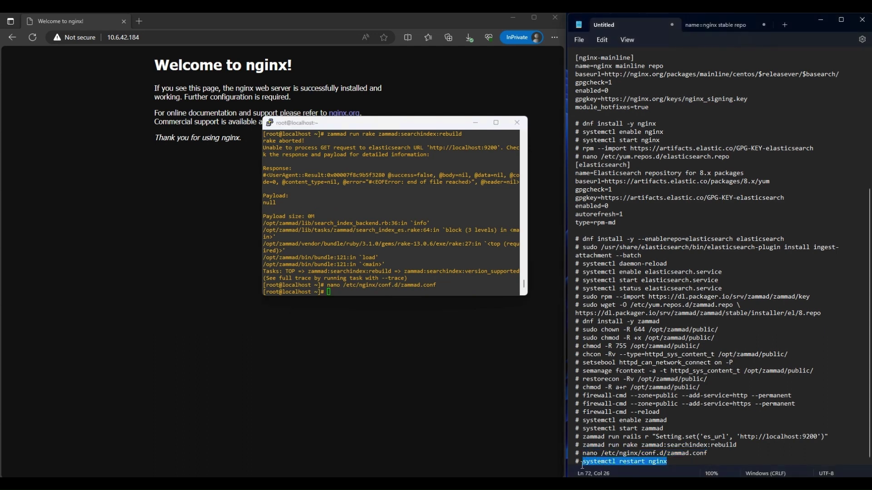
pyautogui.hotkey('ctrl', 'c')
pyautogui.rightClick(404, 274)
pyautogui.press('Return')
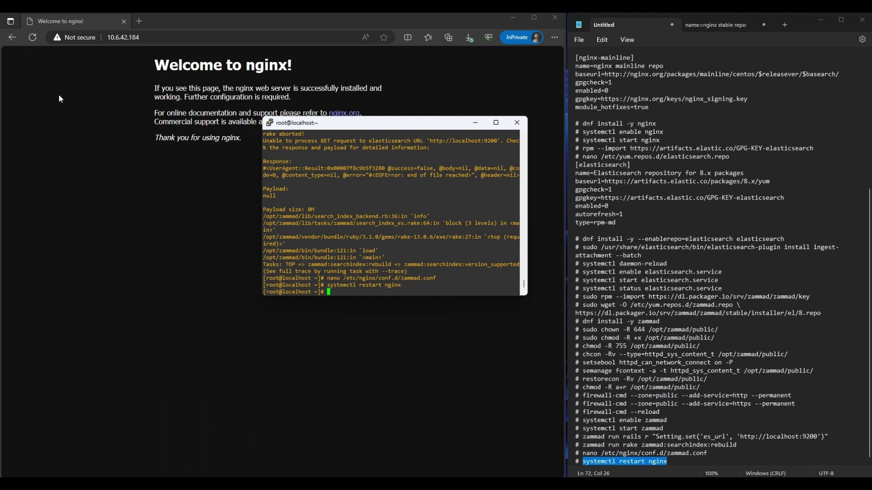
# - Reload the browser, begin a new Zammad system setup, and tidy the account notes
pyautogui.click(35, 38)
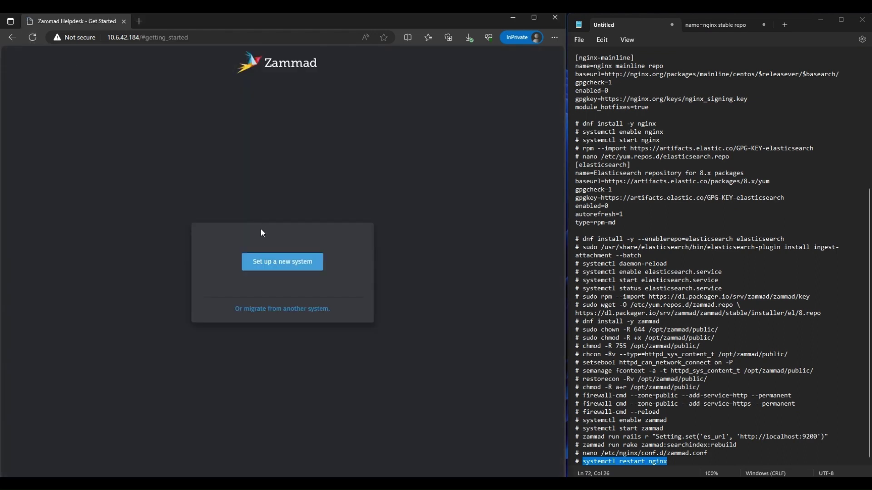
pyautogui.click(269, 262)
pyautogui.click(613, 409)
pyautogui.hotkey('ctrl', 'End')
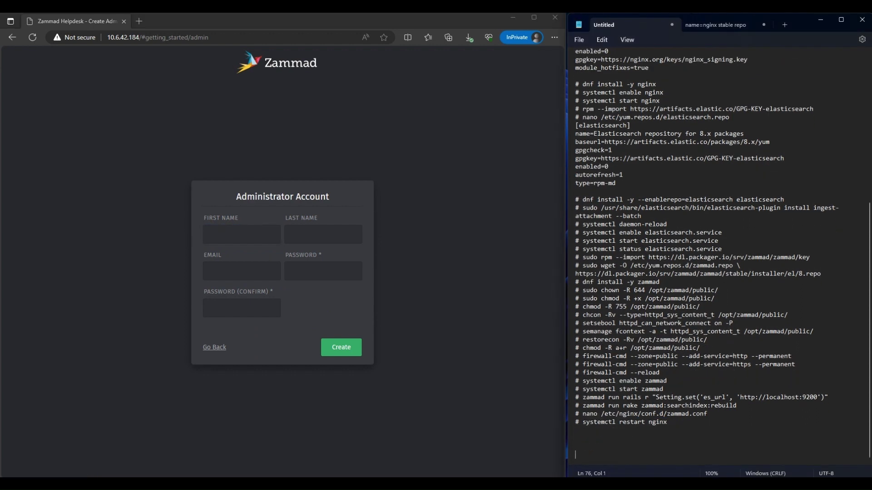
pyautogui.write('No Magic')
pyautogui.press('Return')
pyautogui.press('Right')
# - Fill the Administrator Account form with the name, email and password from the notes, and submit
pyautogui.click(578, 448)
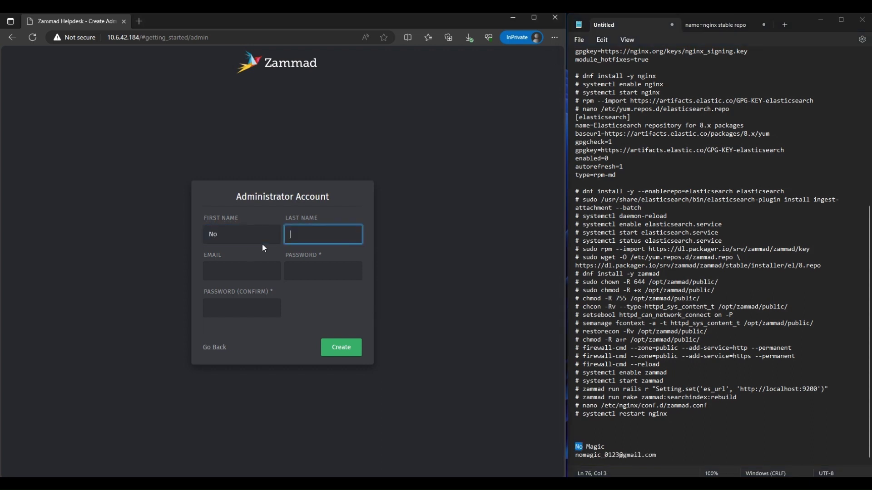
pyautogui.doubleClick(578, 446)
pyautogui.hotkey('ctrl', 'c')
pyautogui.hotkey('alt', 'Tab')
pyautogui.hotkey('ctrl', 'v')
pyautogui.doubleClick(594, 446)
pyautogui.hotkey('ctrl', 'v')
pyautogui.tripleClick(616, 458)
pyautogui.hotkey('ctrl', 'c')
pyautogui.hotkey('alt', 'Tab')
pyautogui.press('Tab')
pyautogui.hotkey('ctrl', 'v')
pyautogui.press('Tab')
pyautogui.click(341, 343)
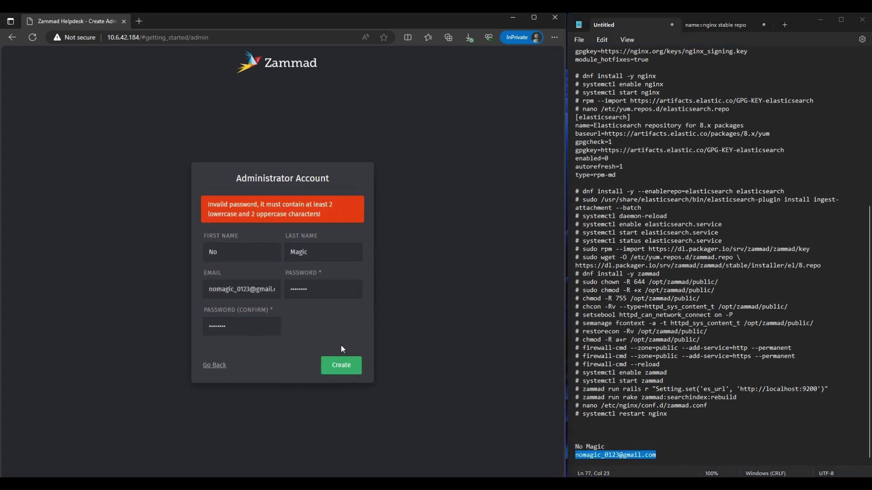
# - Retype the rejected password and its confirmation, then create the administrator account
pyautogui.click(319, 290)
pyautogui.hotkey('ctrl', 'a')
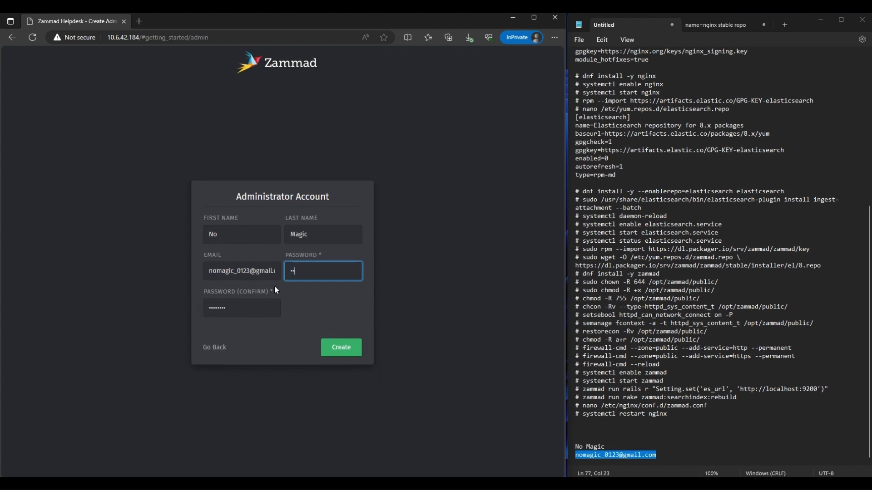
pyautogui.press('Tab')
pyautogui.press('Return')
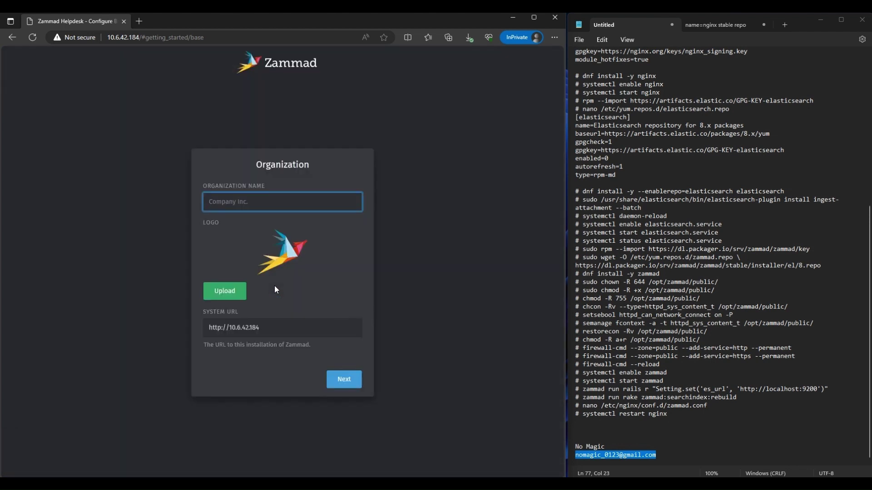
# - Submit the organization name No Magic and move to the next step
pyautogui.click(344, 385)
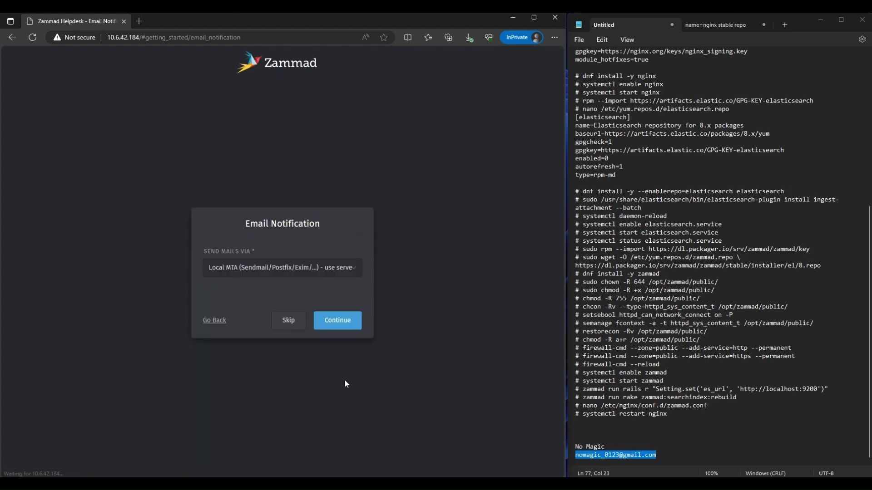
# - Keep Local MTA for sending mail and skip connecting channels to finish setup
pyautogui.click(355, 268)
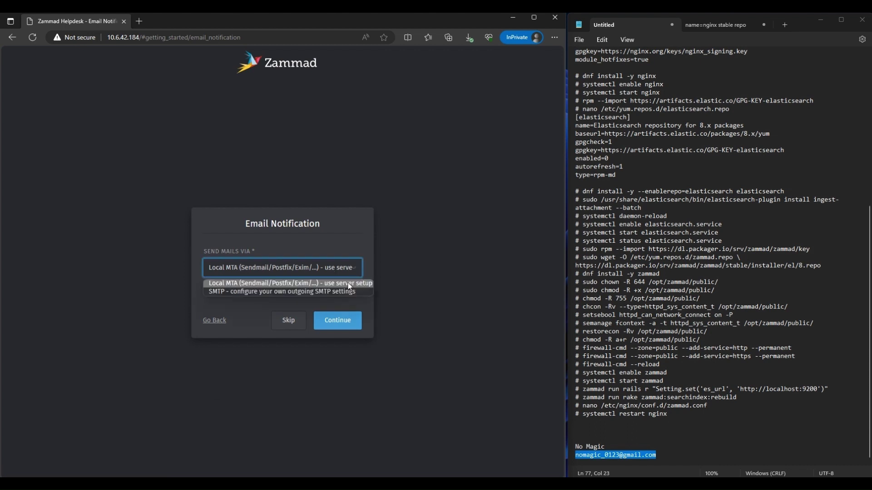
pyautogui.click(350, 283)
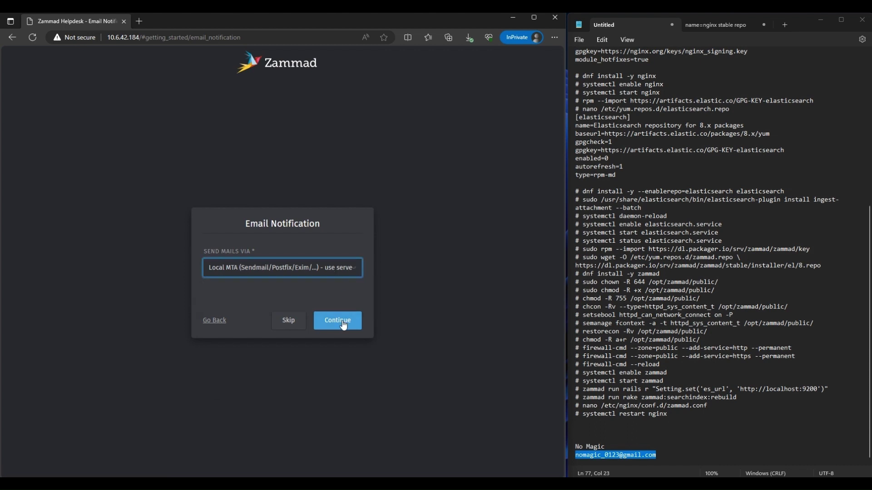
pyautogui.click(341, 320)
pyautogui.click(345, 321)
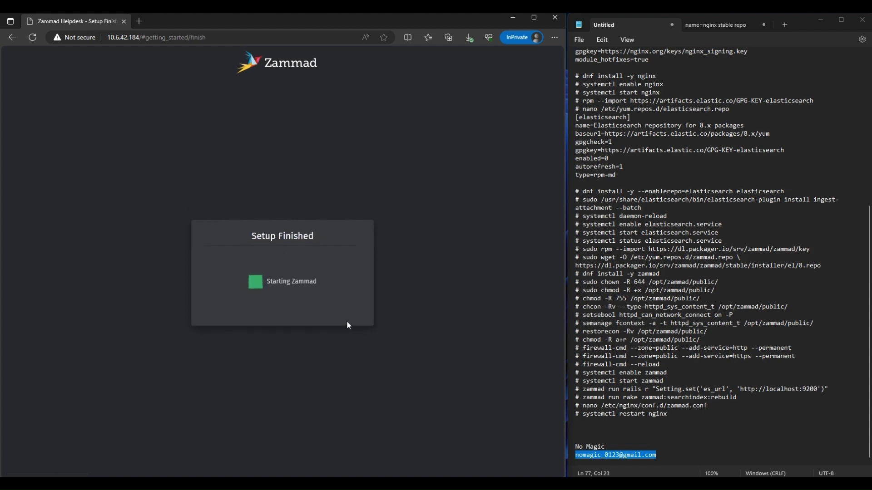